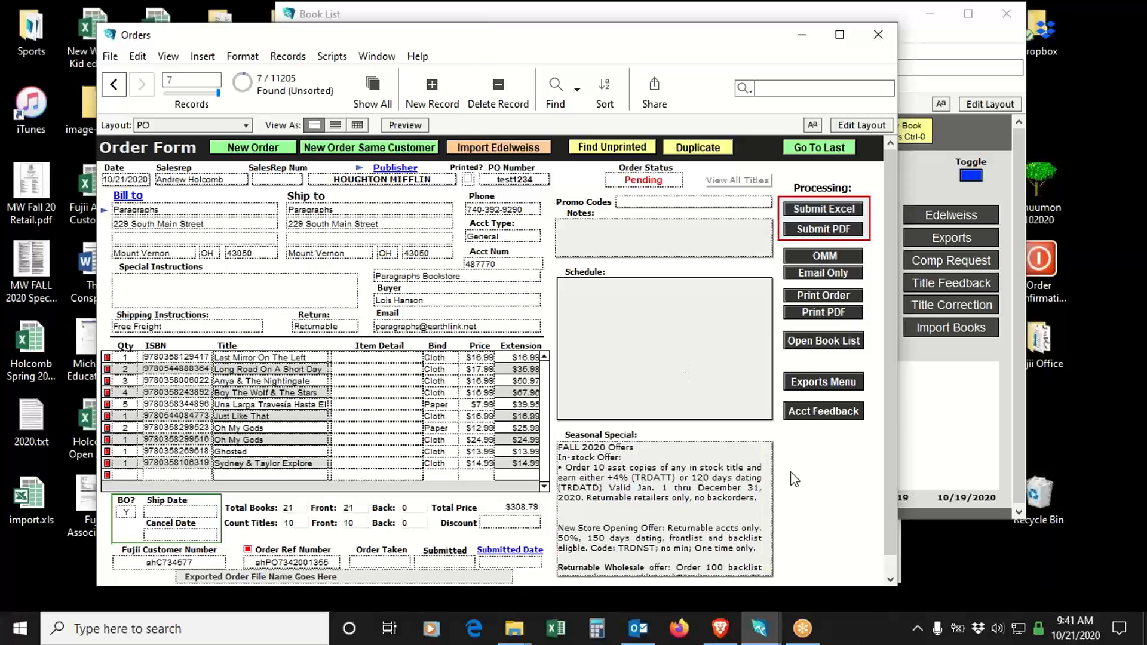
pyautogui.click(792, 473)
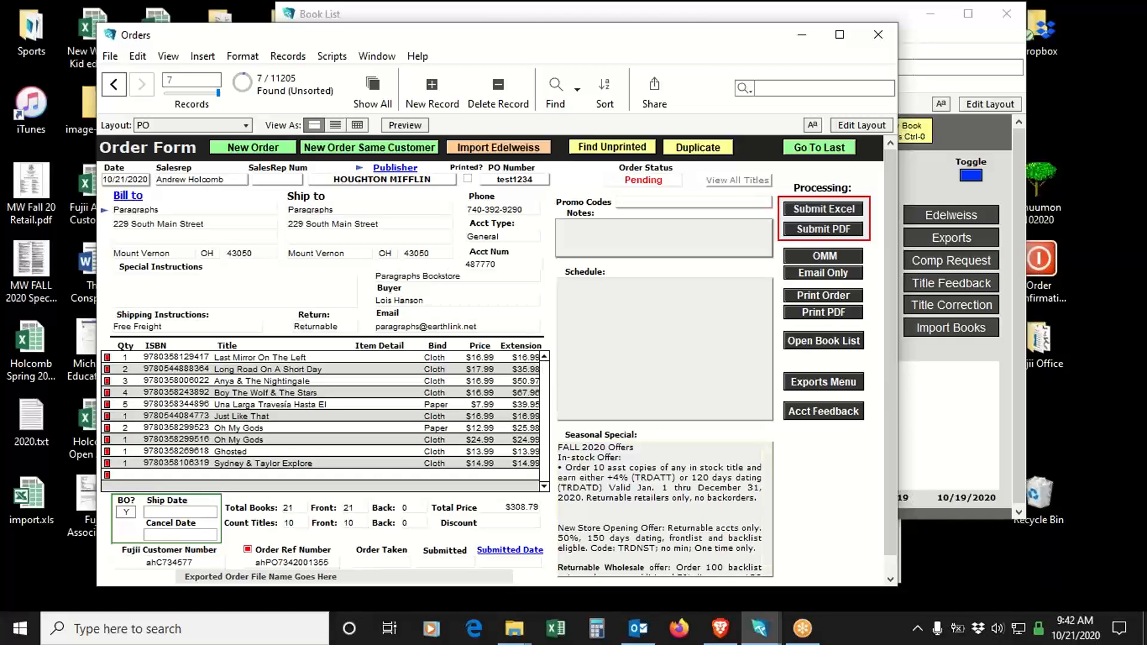
pyautogui.hotkey('alt', 'Tab')
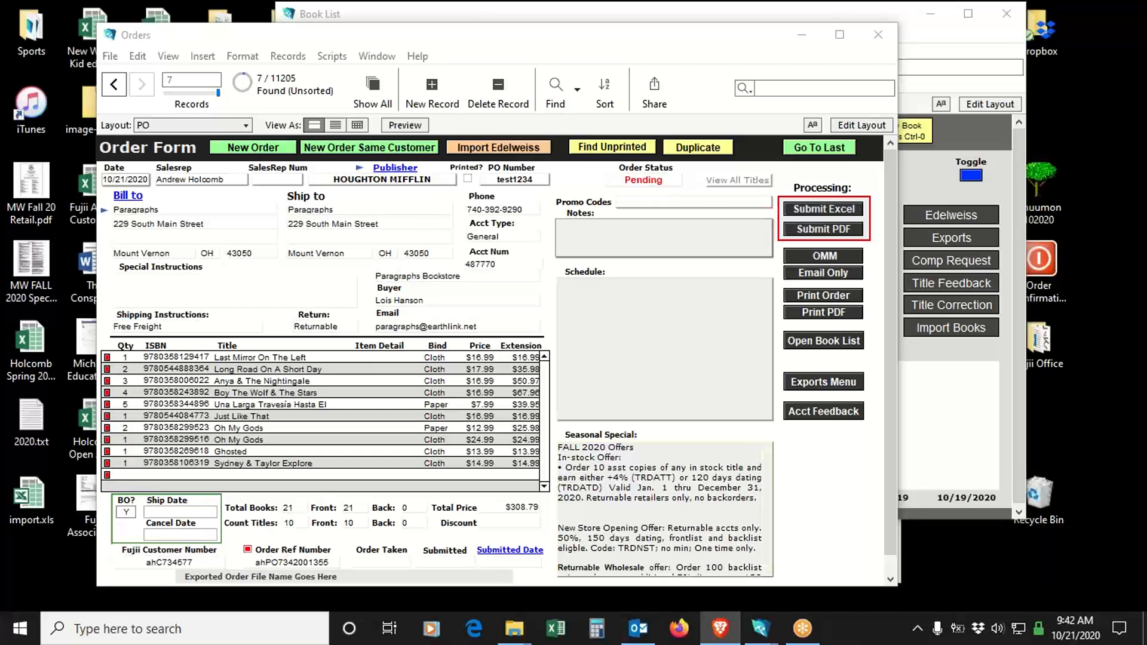
pyautogui.moveTo(1146, 96); pyautogui.dragTo(690, 67)
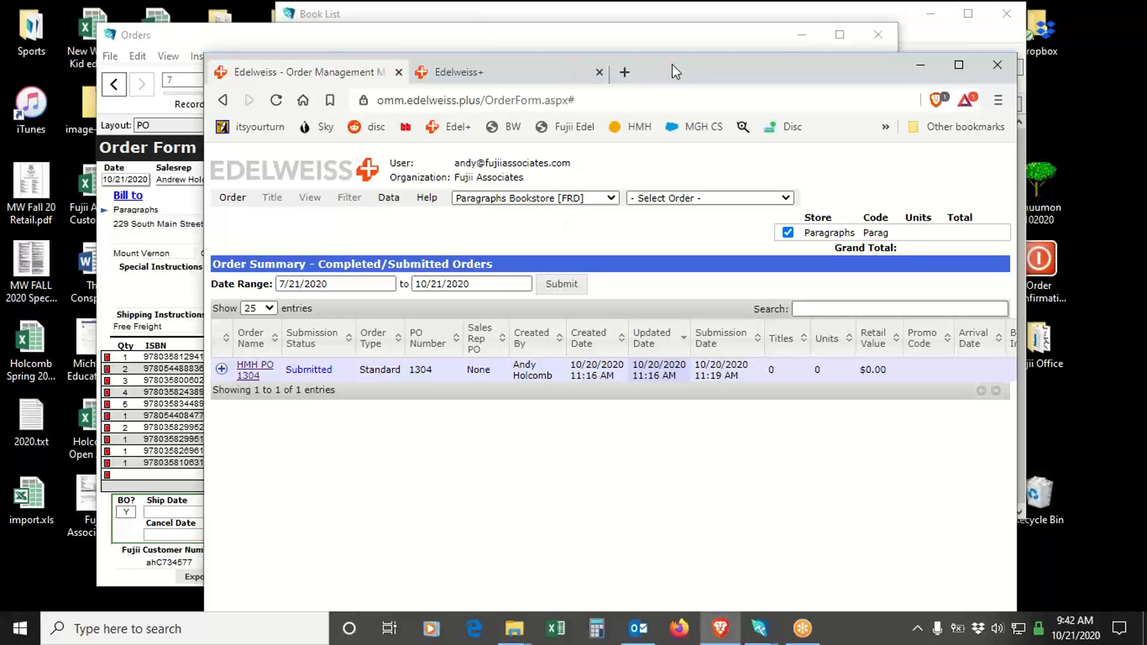
pyautogui.moveTo(671, 64); pyautogui.dragTo(1146, 152)
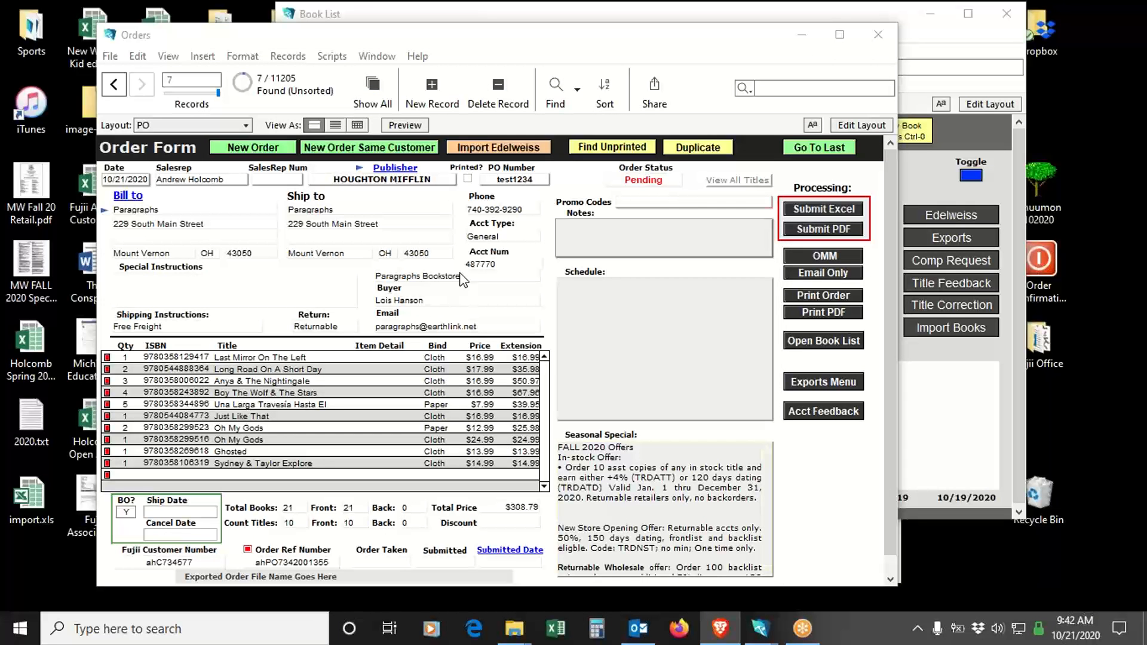
# - Open the Paragraphs customer record from the order, check its Edelweiss Name field, and return to the order
pyautogui.click(104, 214)
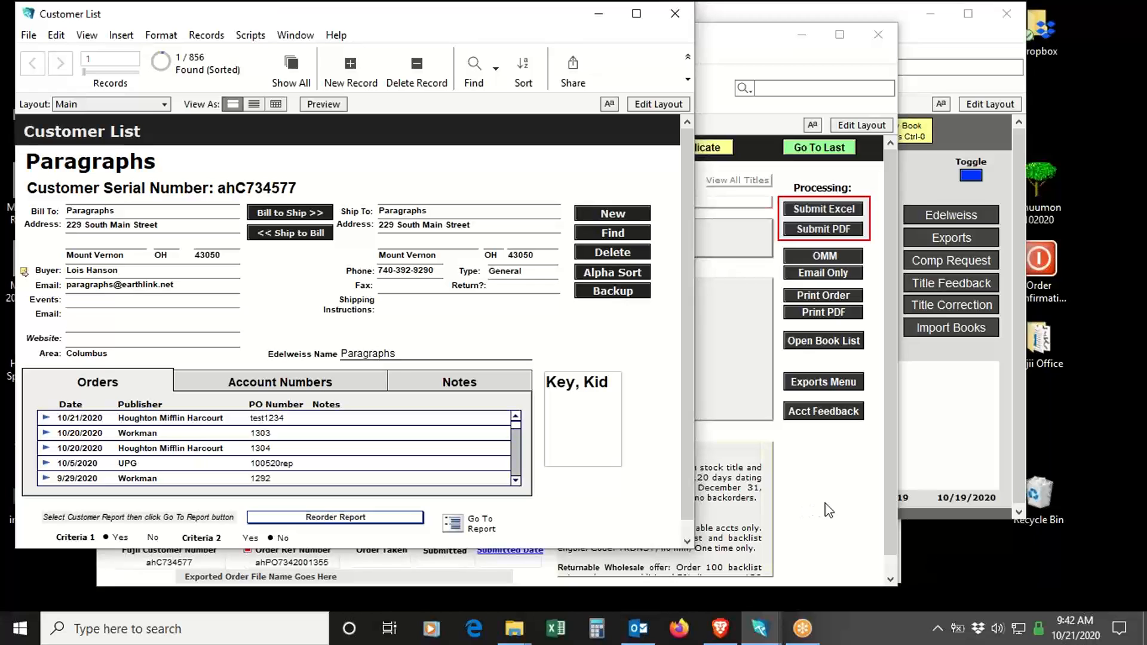
pyautogui.click(427, 354)
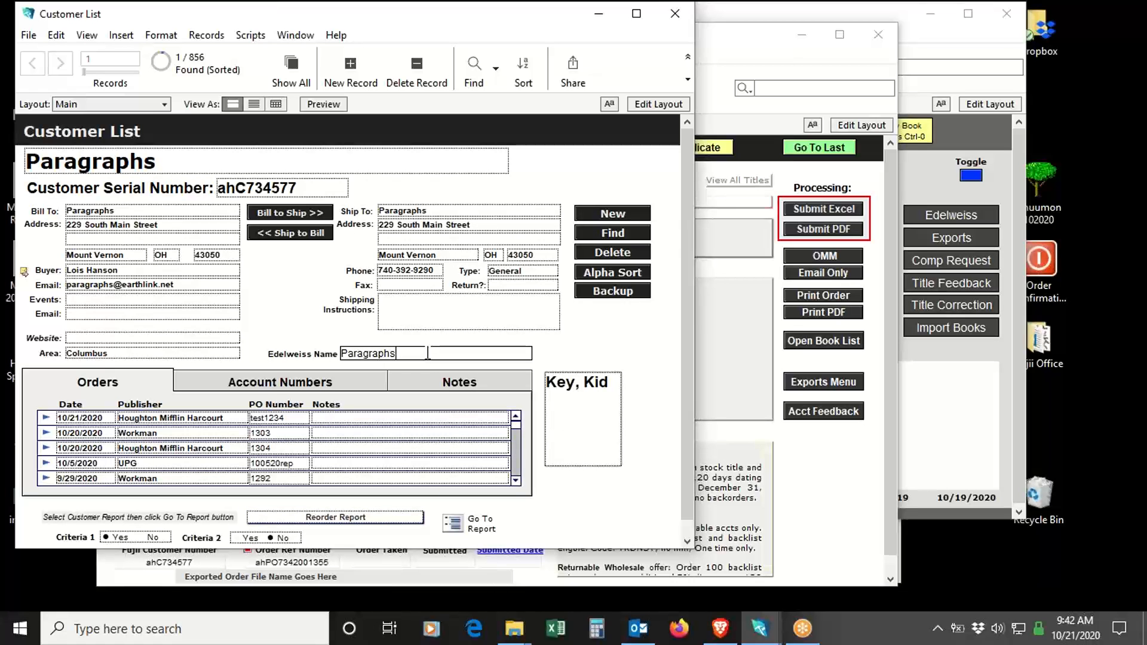
pyautogui.click(841, 526)
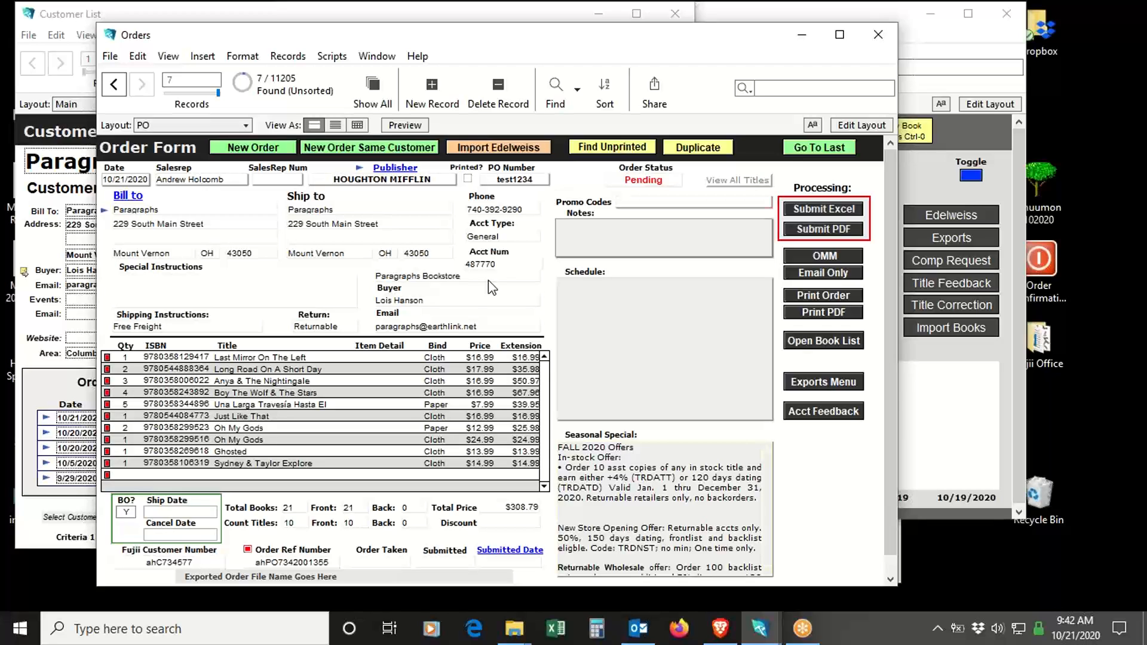
# - Export the Houghton Mifflin order for Paragraphs as an OMM spreadsheet
pyautogui.click(822, 256)
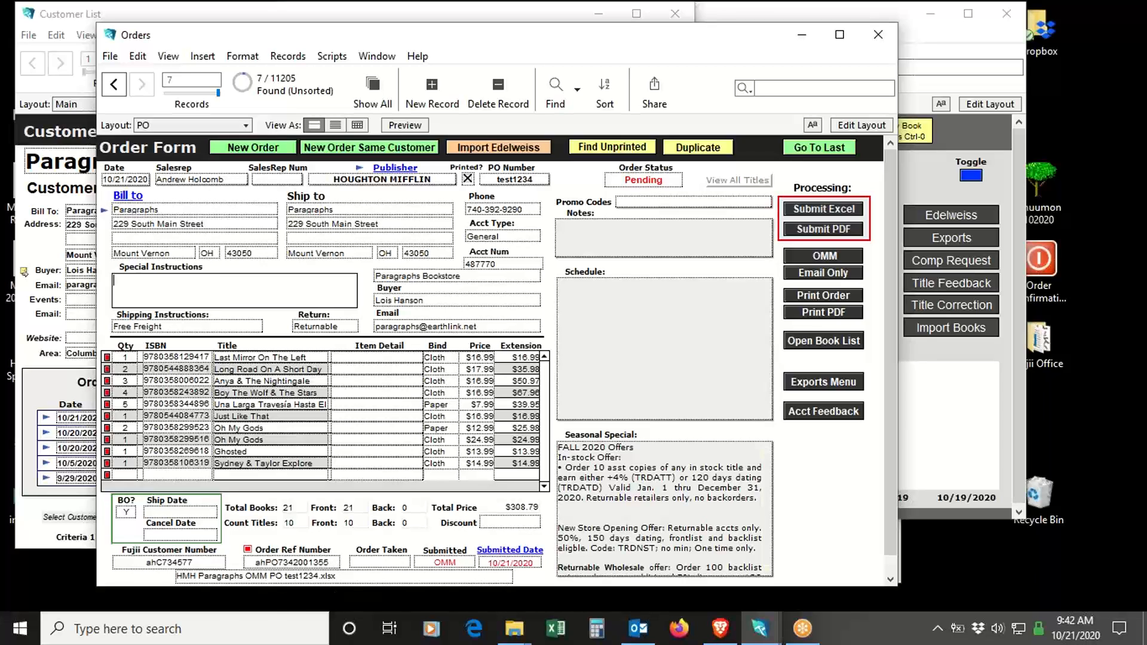
pyautogui.click(335, 596)
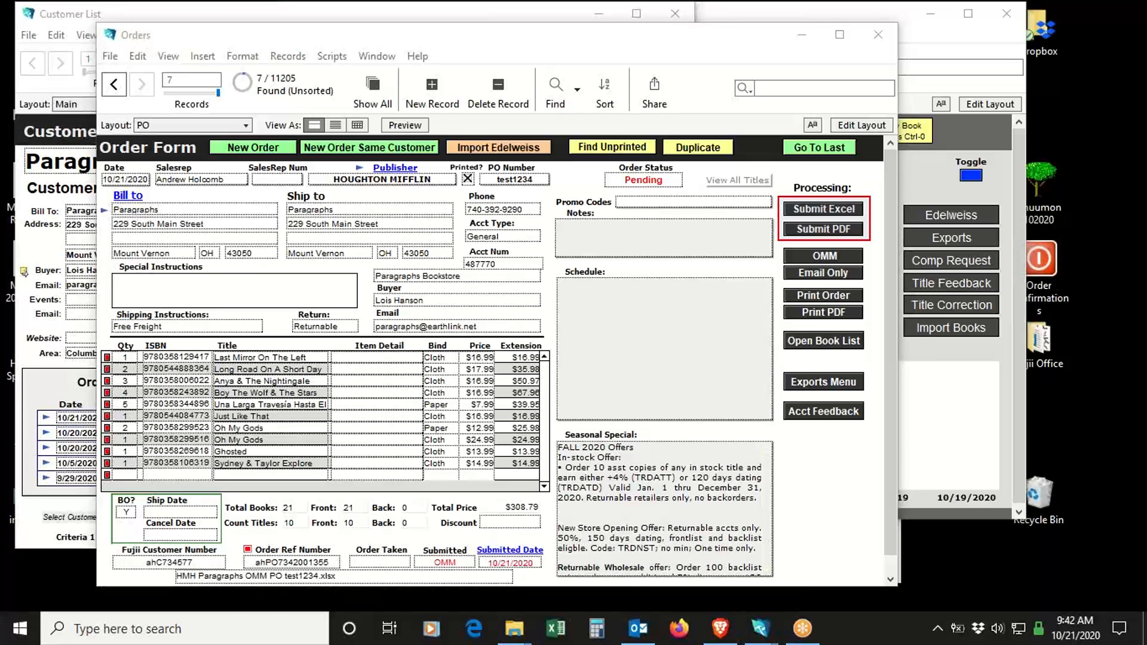
# - Switch to the Edelweiss order management site in Brave and start importing an order from a file
pyautogui.click(719, 628)
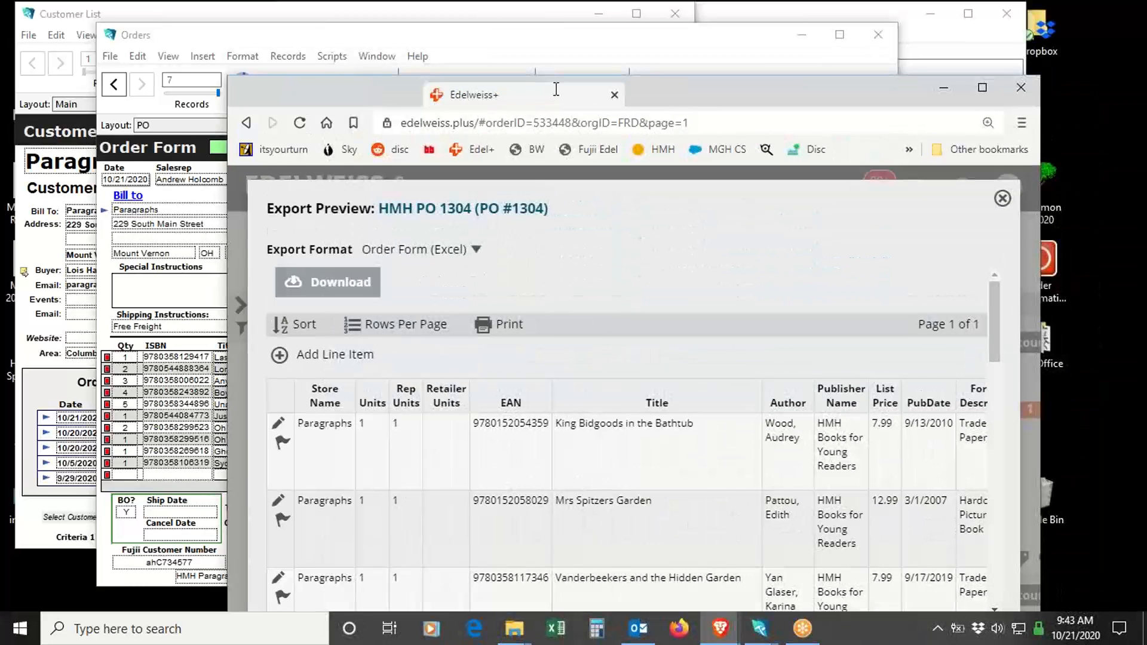
pyautogui.moveTo(556, 89); pyautogui.dragTo(556, 2)
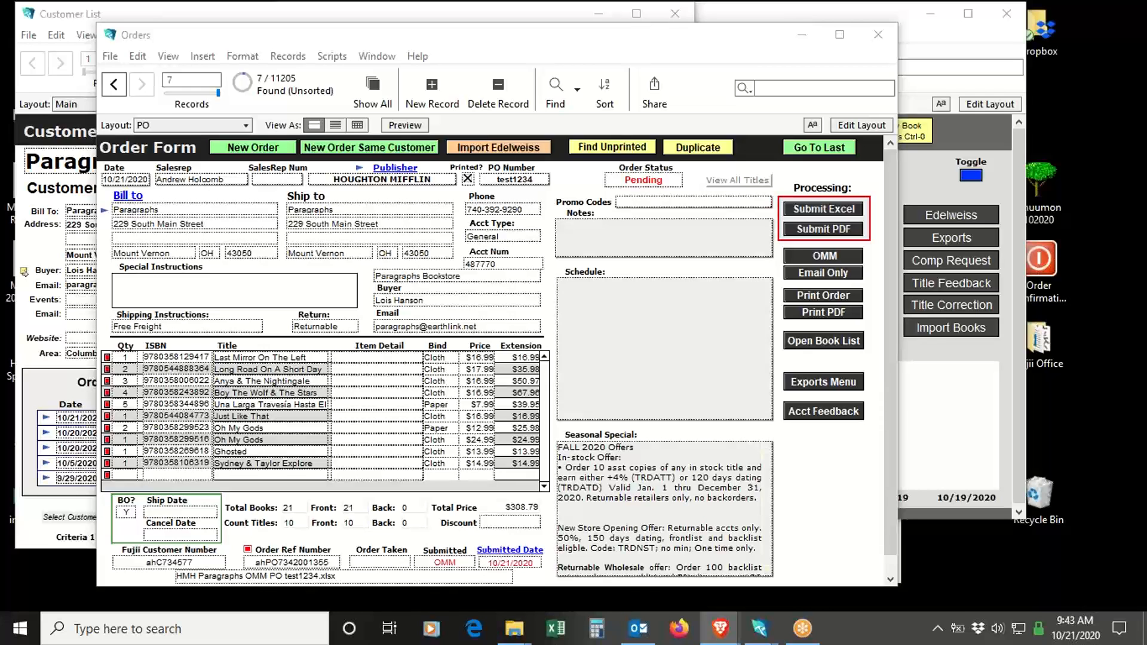
pyautogui.moveTo(1146, 86); pyautogui.dragTo(685, 89)
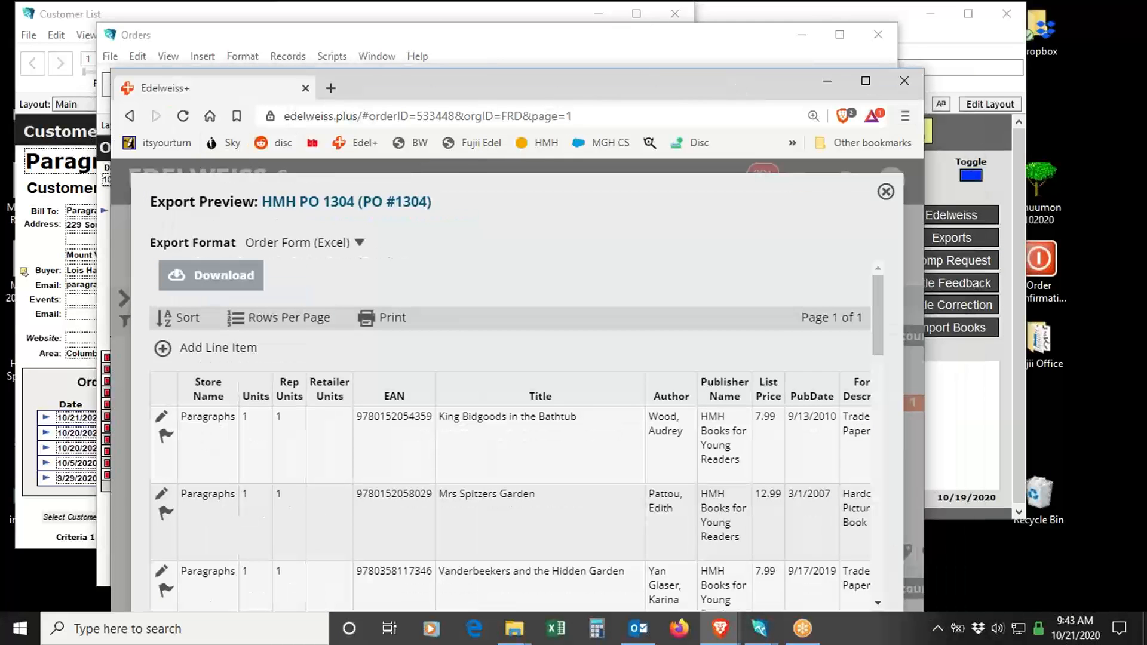
pyautogui.moveTo(1146, 311); pyautogui.dragTo(404, 75)
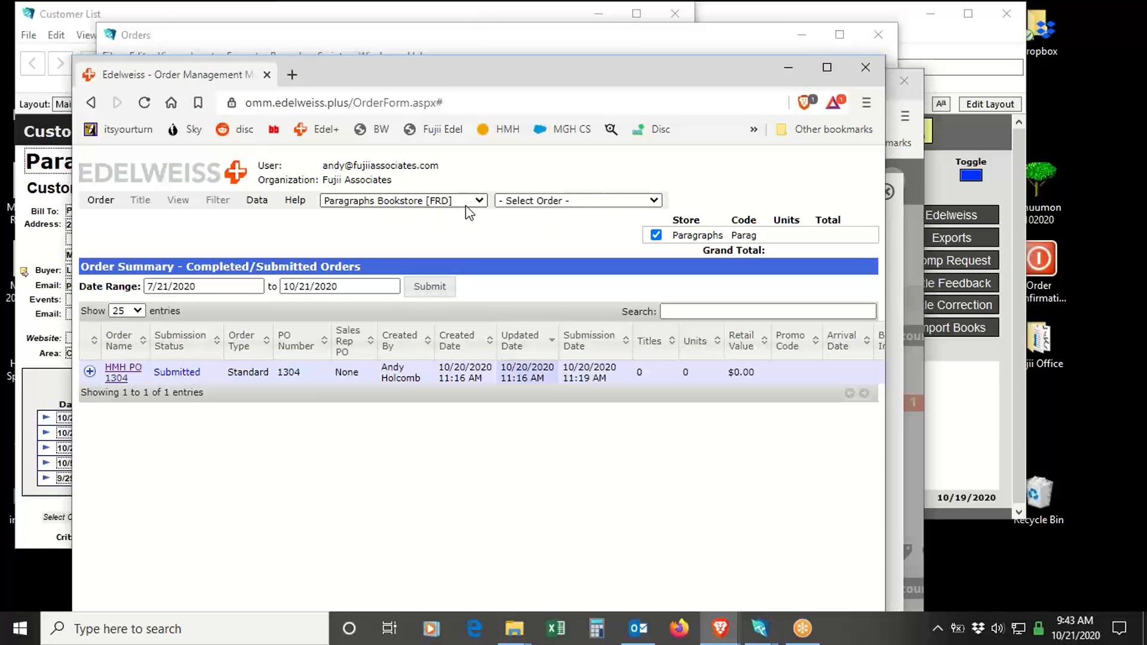
pyautogui.click(112, 204)
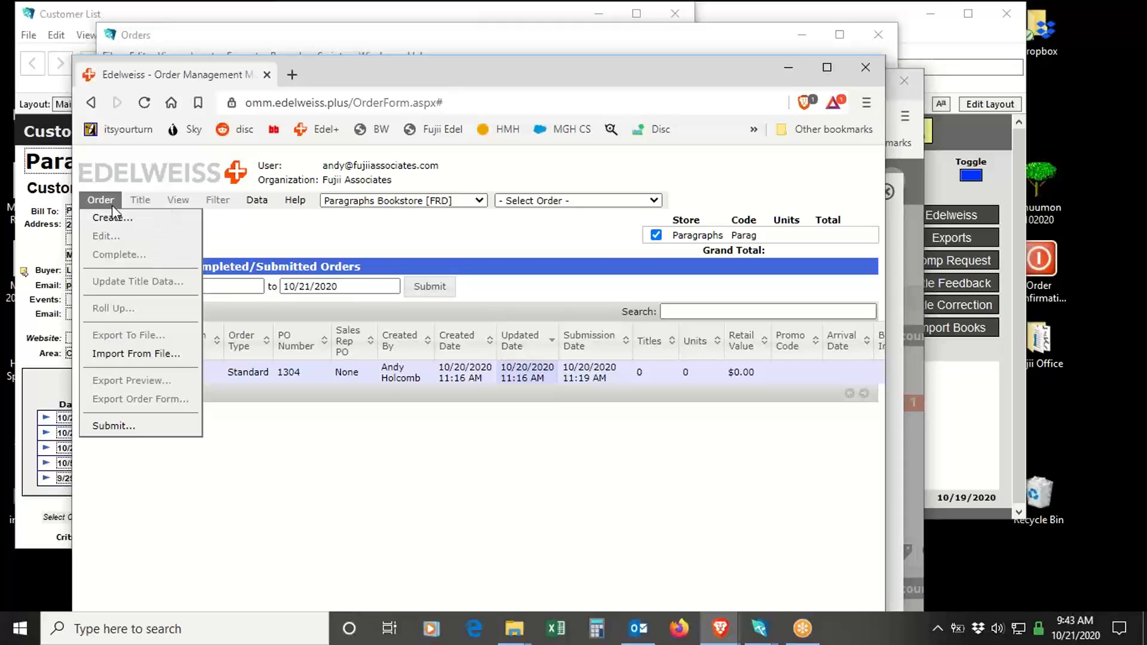
pyautogui.click(137, 354)
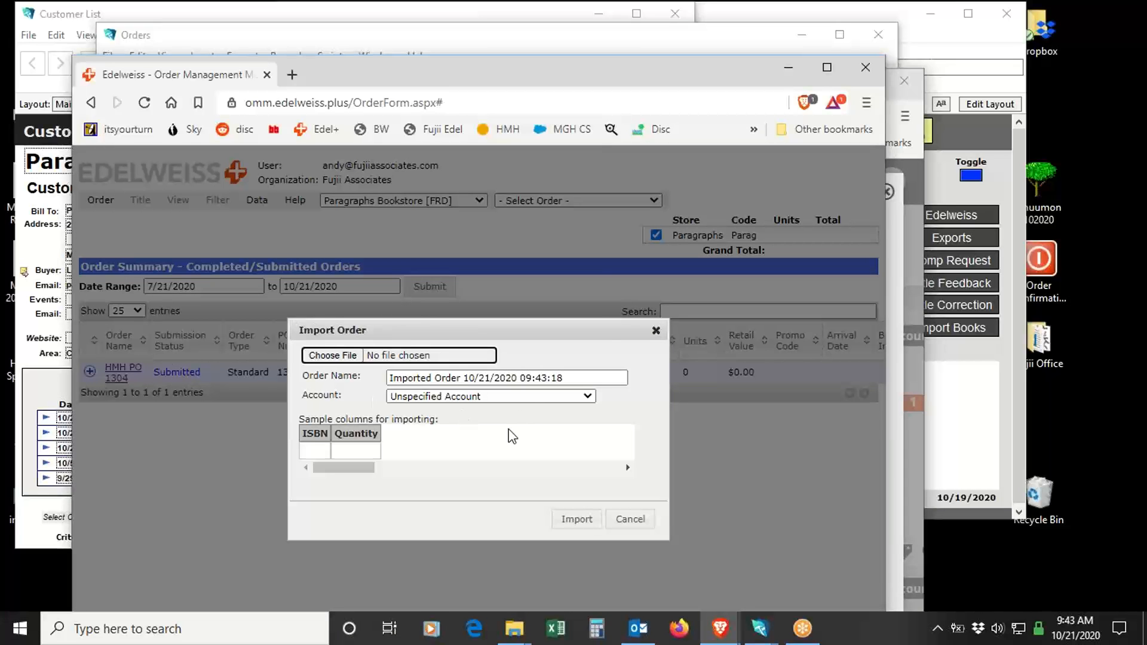
# - Set the import's account to Paragraphs Bookstore and name the order "Test order"
pyautogui.click(495, 396)
pyautogui.scroll(-10, 507, 355)
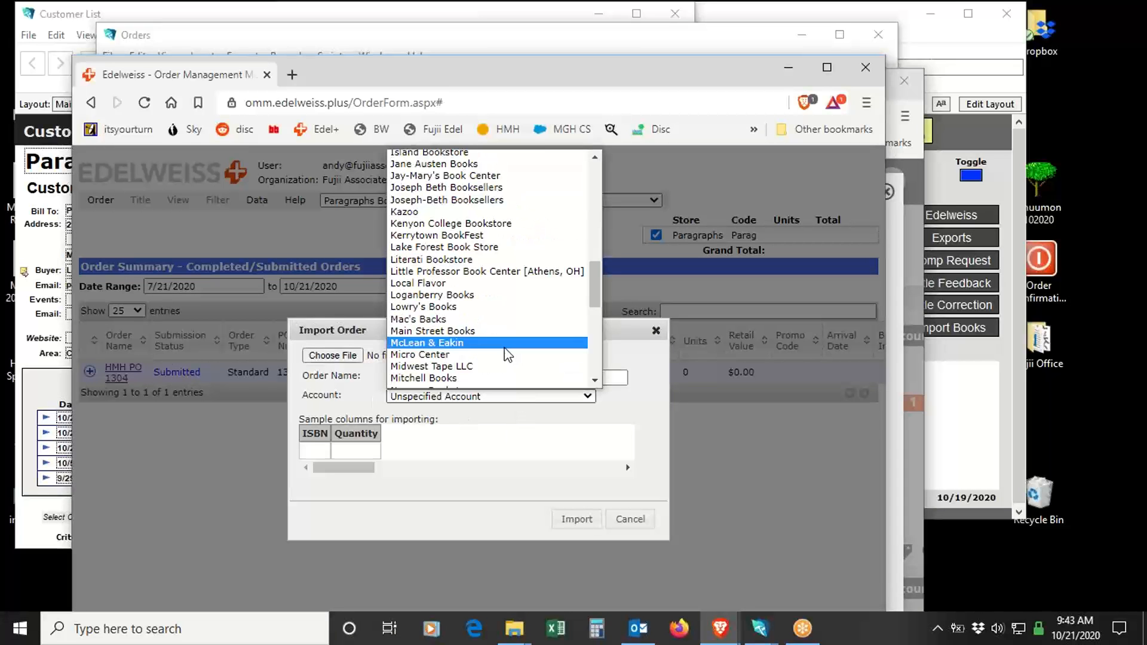
pyautogui.scroll(-9, 501, 354)
pyautogui.scroll(5, 454, 257)
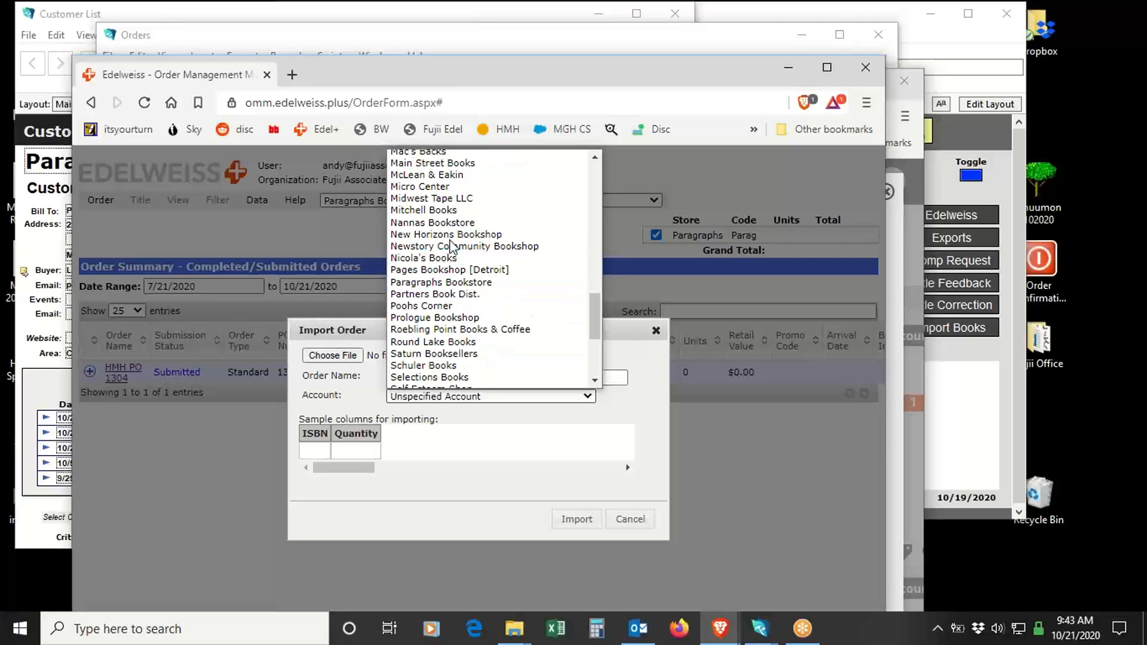
pyautogui.click(439, 283)
pyautogui.hotkey('shift', 'Tab')
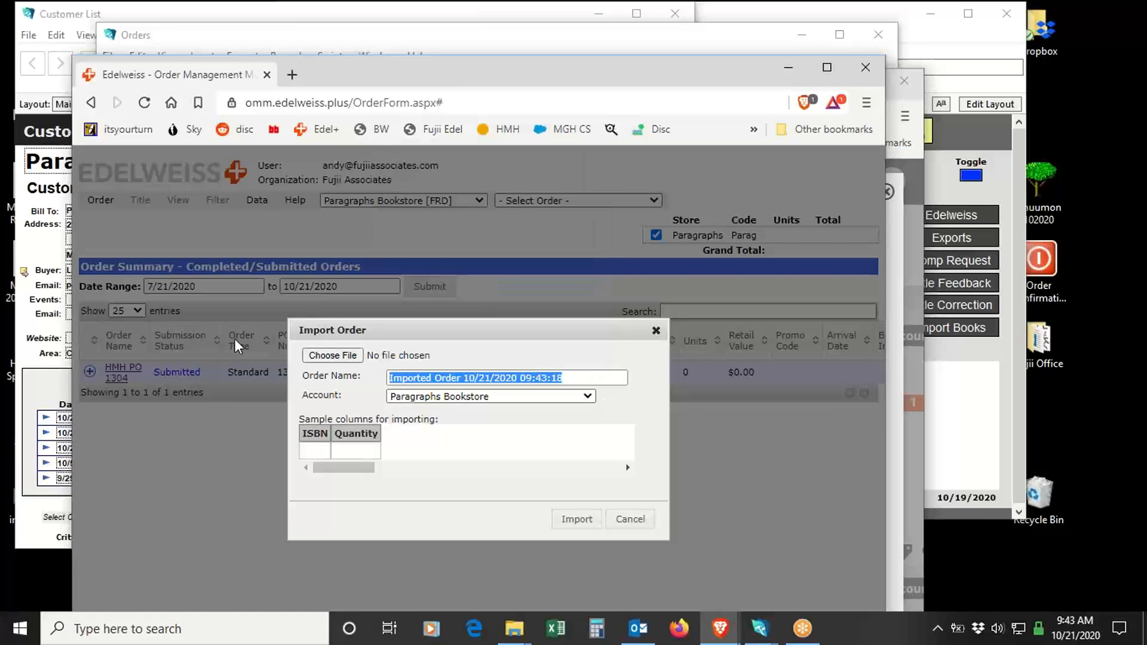
pyautogui.write('Test order')
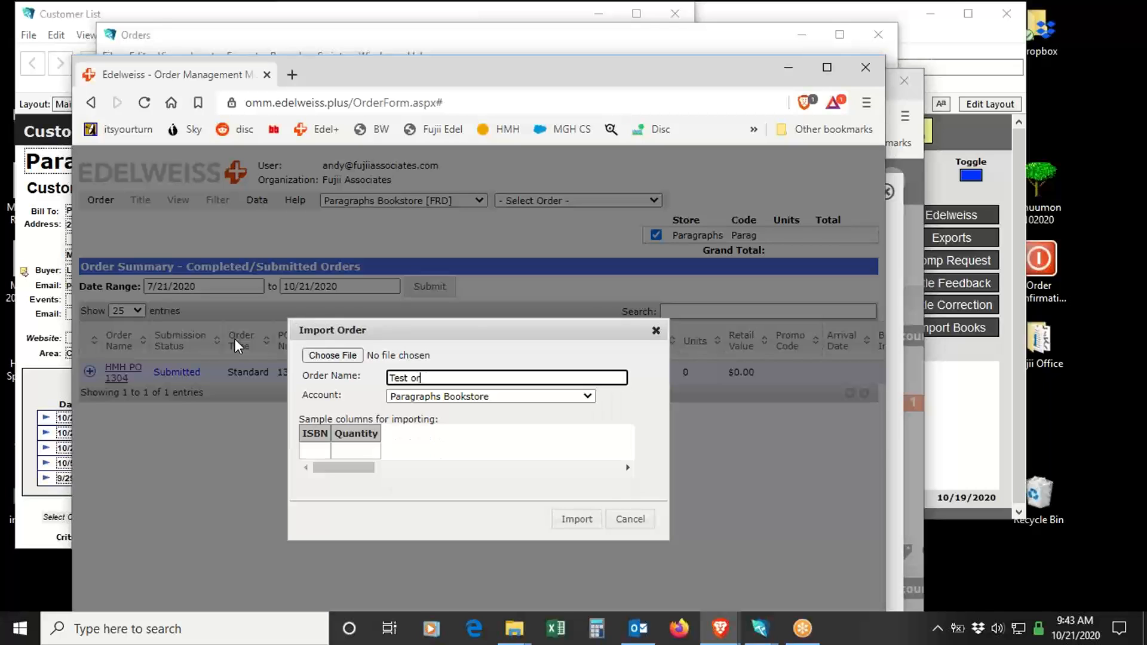
# - Try to import HMH Paragraphs OMM PO test1234.xlsx, and highlight the store name given in the alert before dismissing it
pyautogui.click(341, 360)
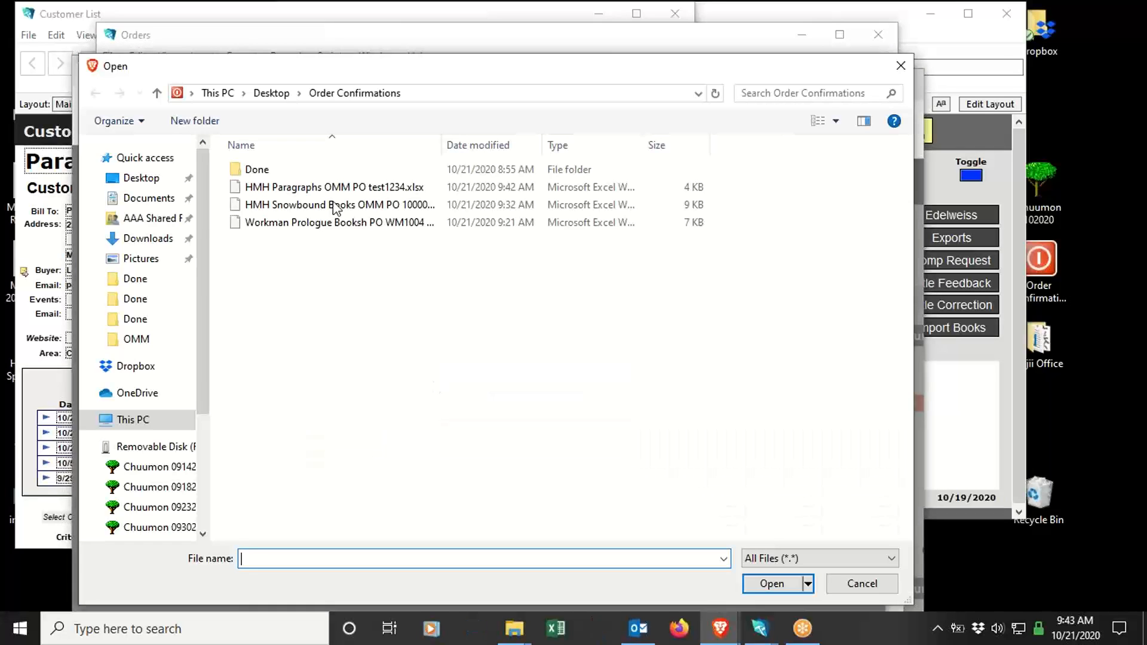
pyautogui.click(330, 190)
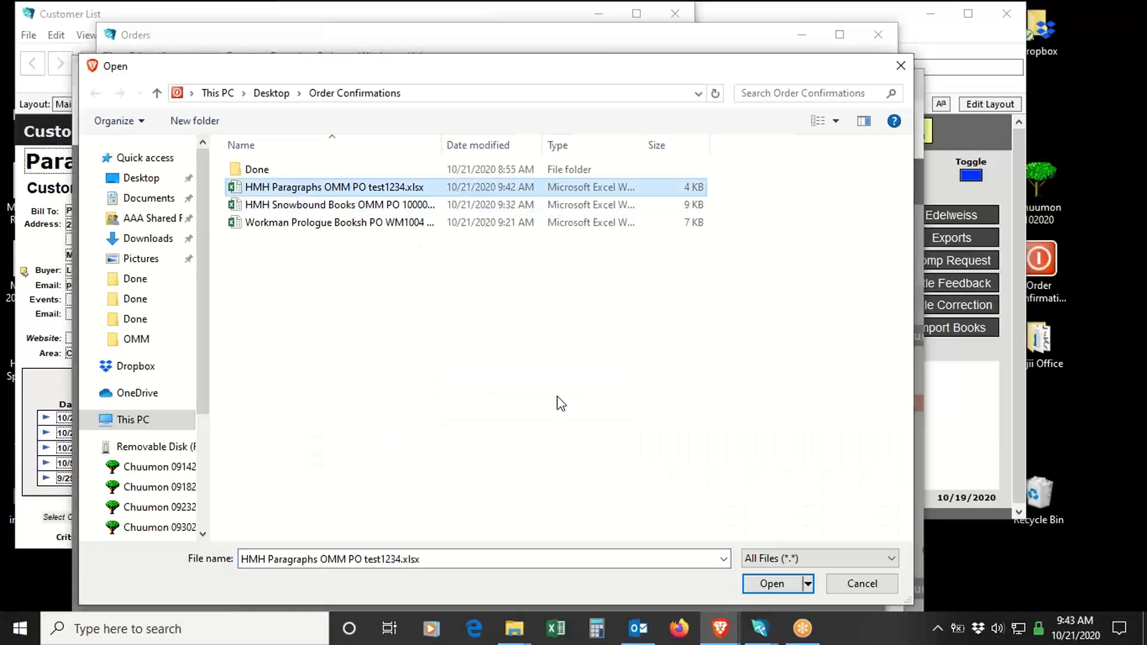
pyautogui.click(771, 584)
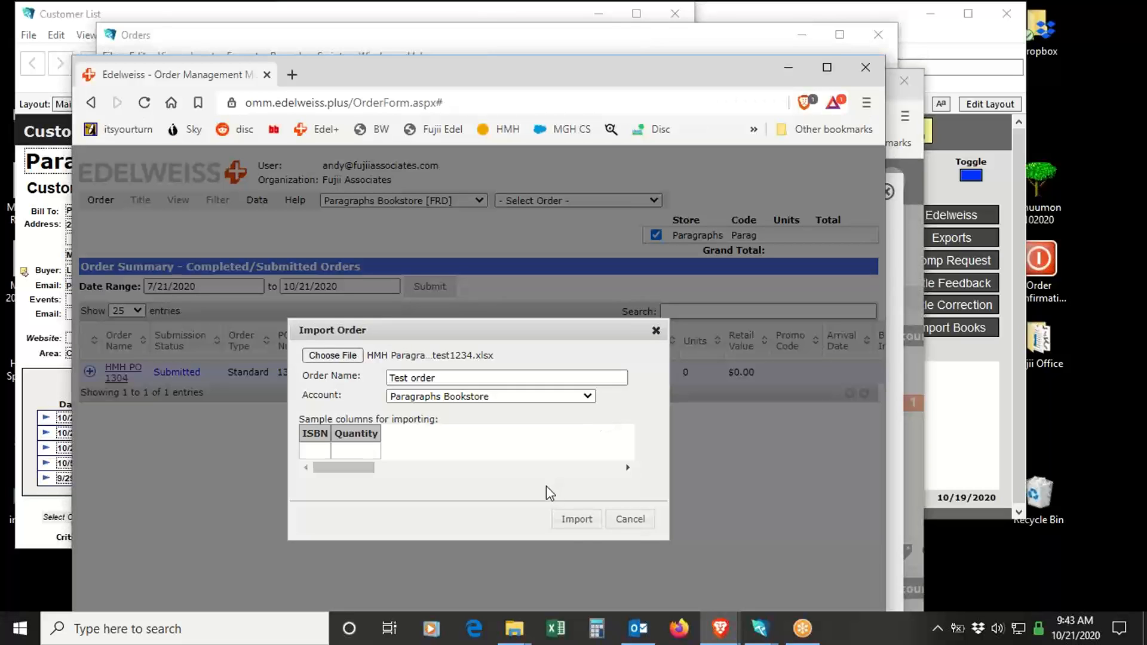
pyautogui.click(577, 519)
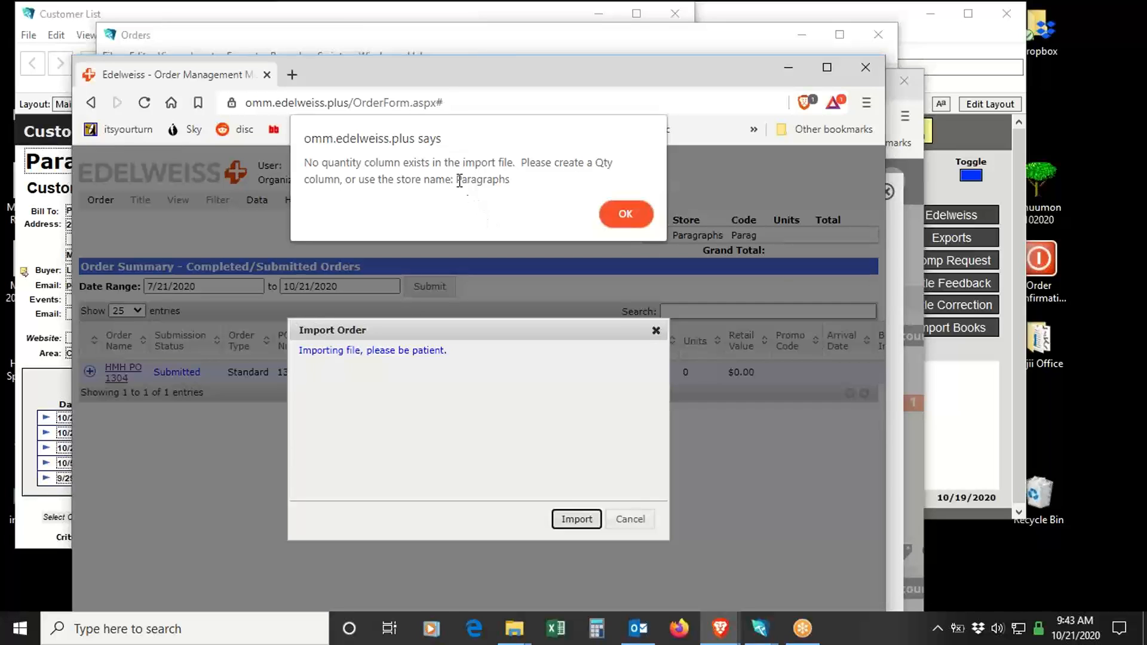
pyautogui.moveTo(458, 179); pyautogui.dragTo(510, 187)
pyautogui.hotkey('ctrl', 'c')
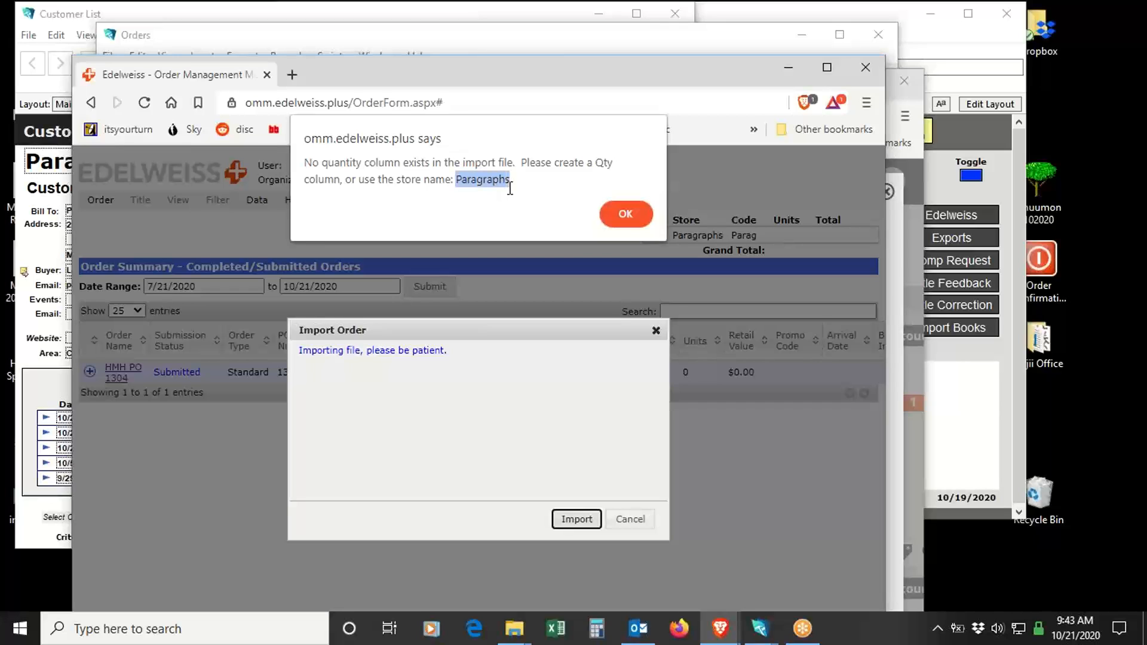
pyautogui.click(634, 218)
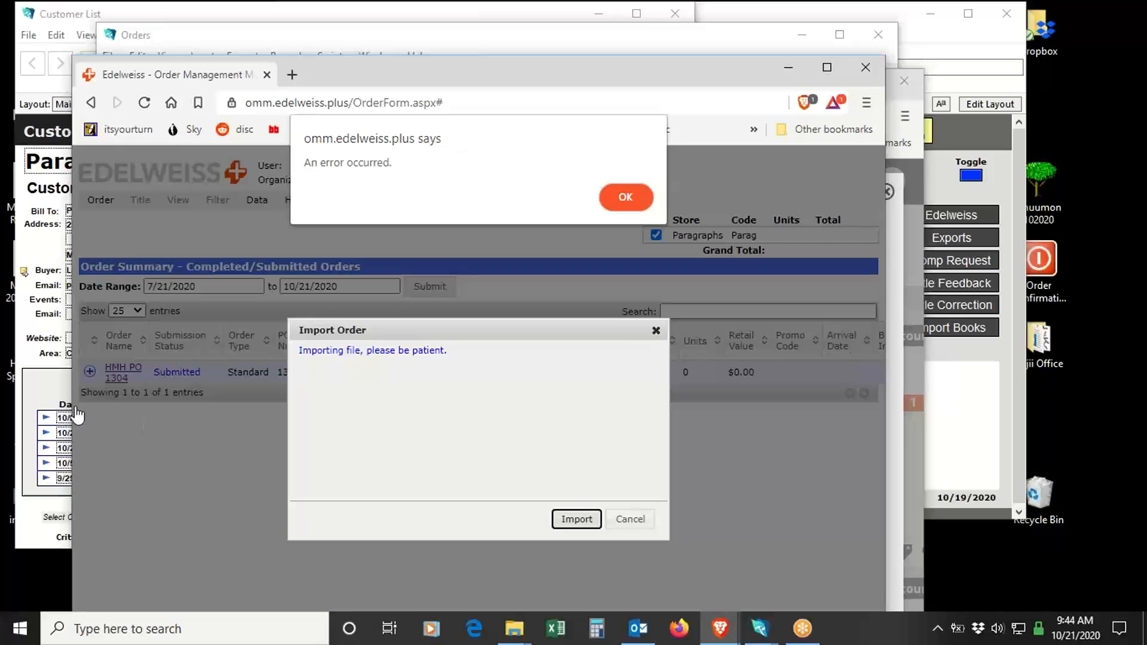
# - Return to the Paragraphs customer record, check its Edelweiss Name, and refresh the store name on the 10/21/2020 Houghton Mifflin order to Paragraphs
pyautogui.click(29, 359)
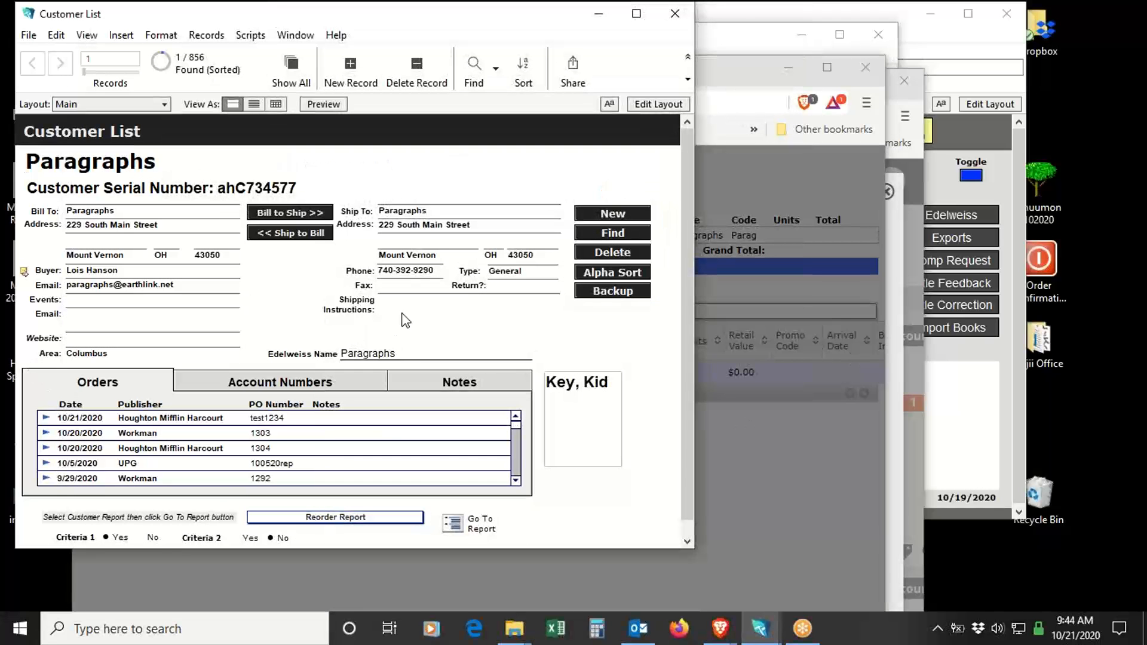
pyautogui.click(428, 355)
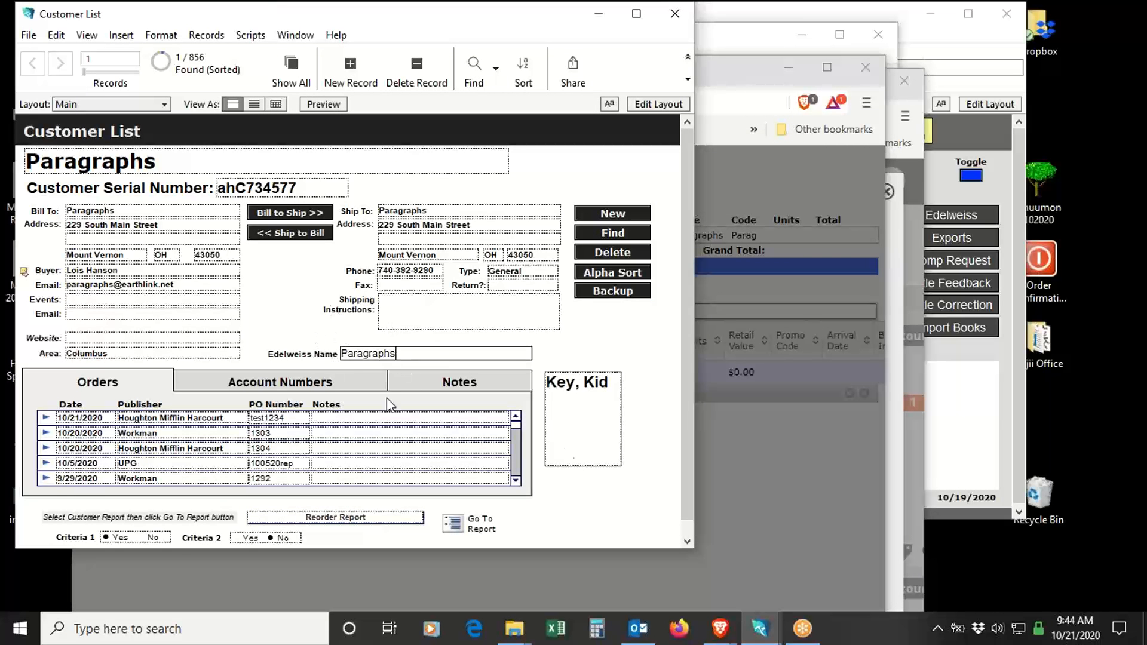
pyautogui.click(89, 418)
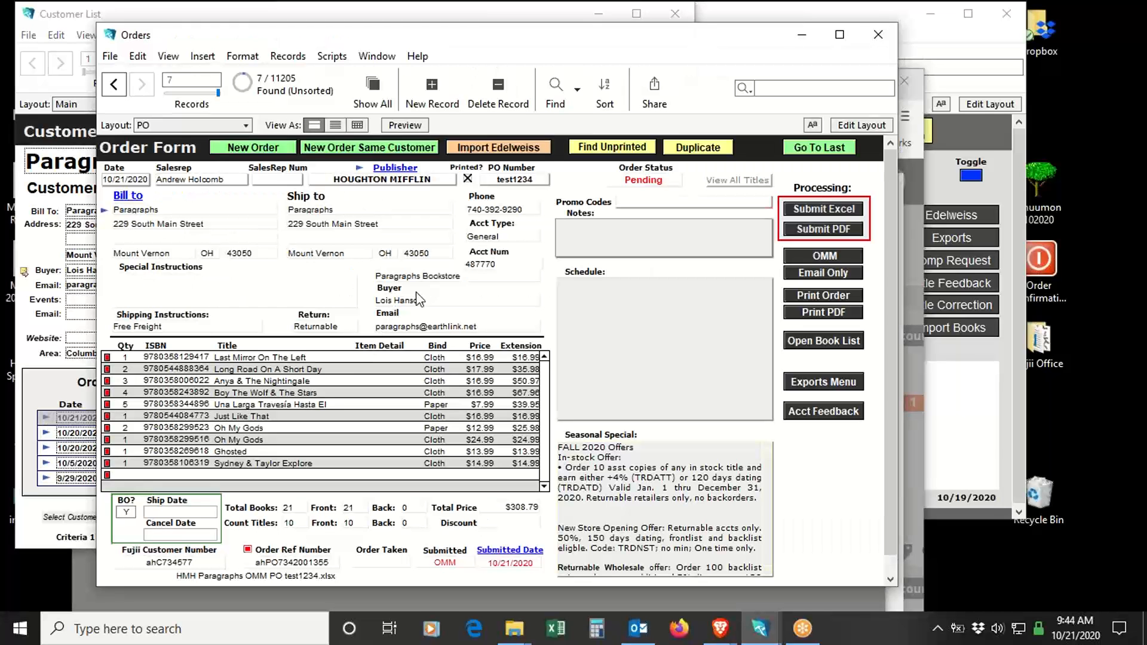
pyautogui.click(465, 281)
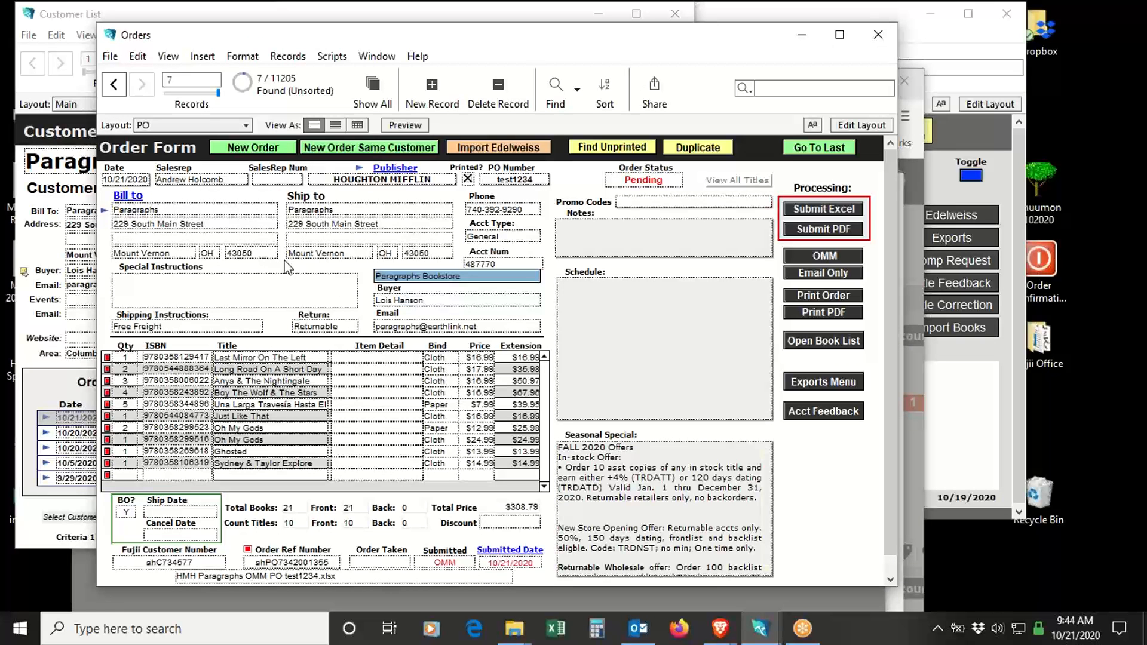
pyautogui.click(802, 519)
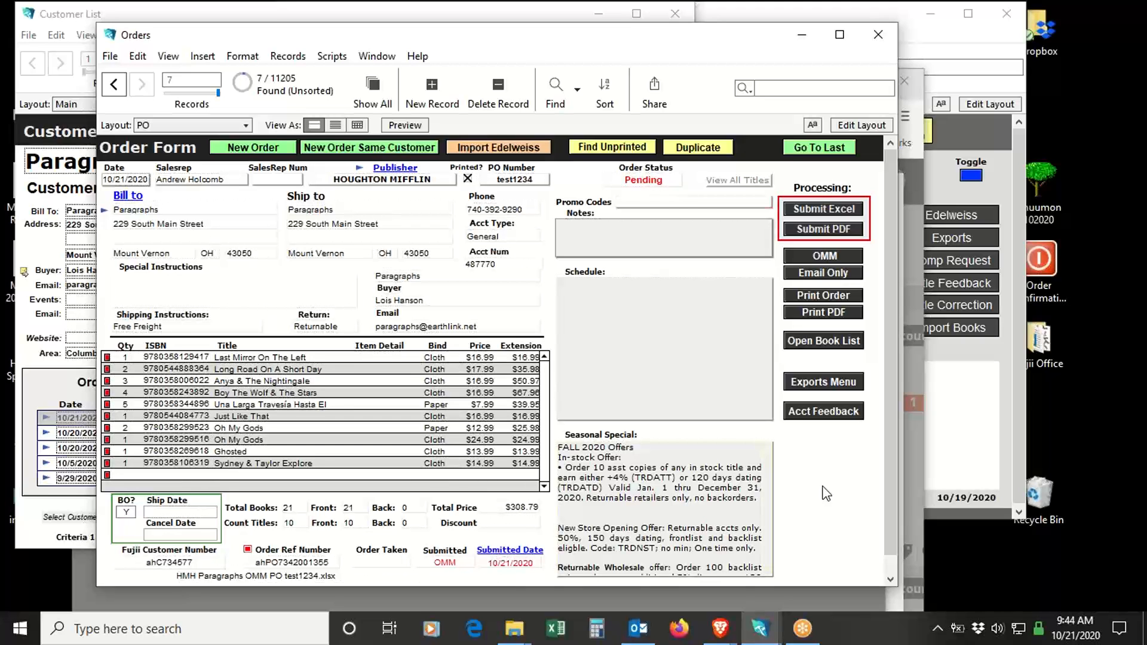
pyautogui.click(720, 628)
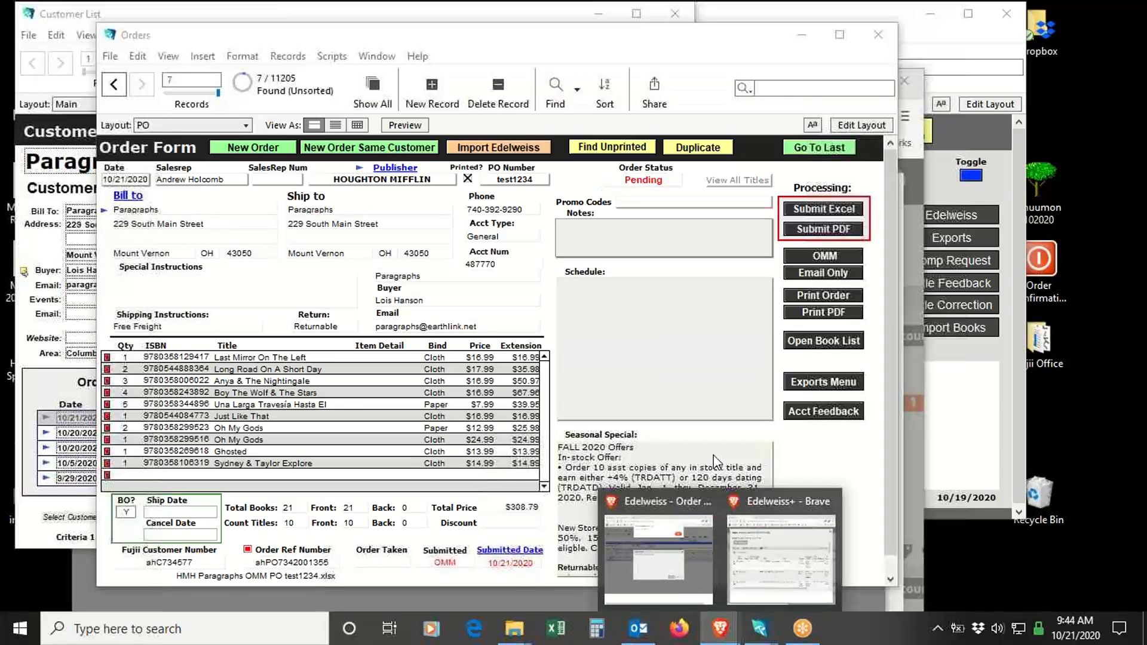
pyautogui.click(829, 463)
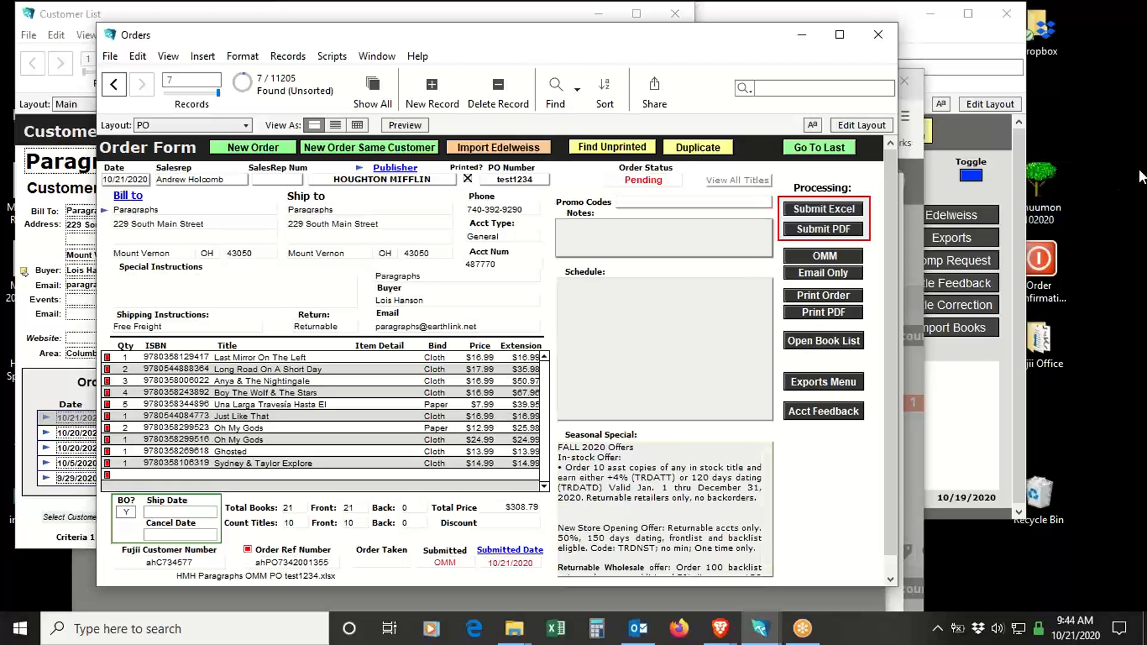
# - Open HMH Paragraphs OMM PO test1234.xlsx from Order Confirmations, replace the store name header in B1 with "Paragraphs", and save and close the workbook
pyautogui.doubleClick(1047, 259)
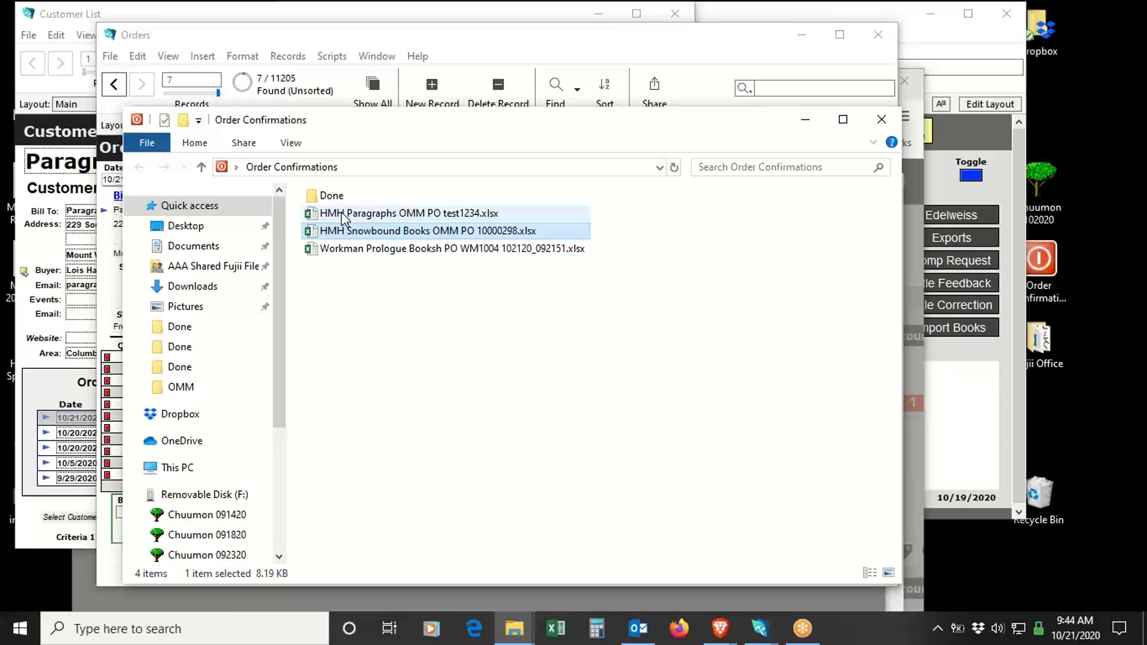
pyautogui.doubleClick(401, 217)
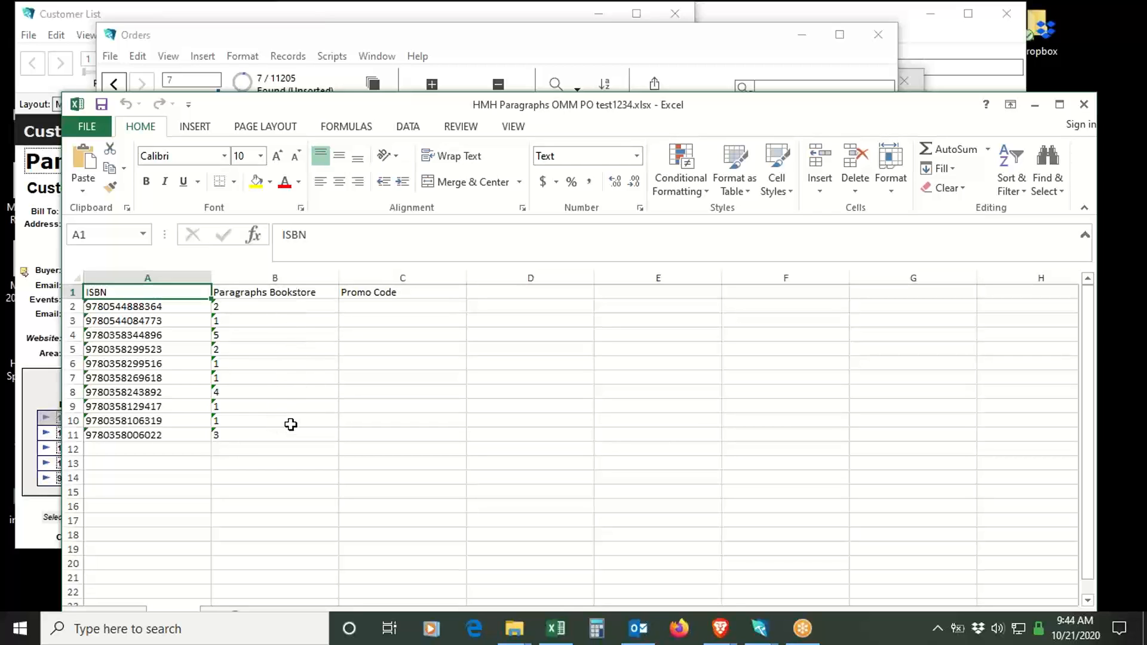
pyautogui.click(288, 291)
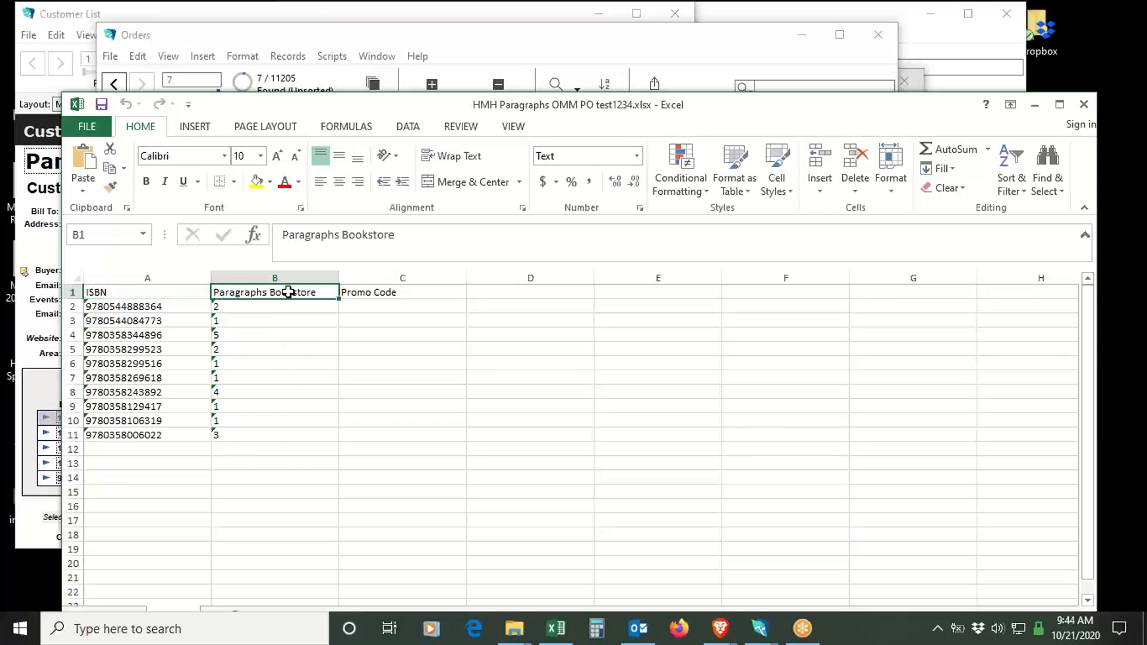
pyautogui.hotkey('ctrl', 'v')
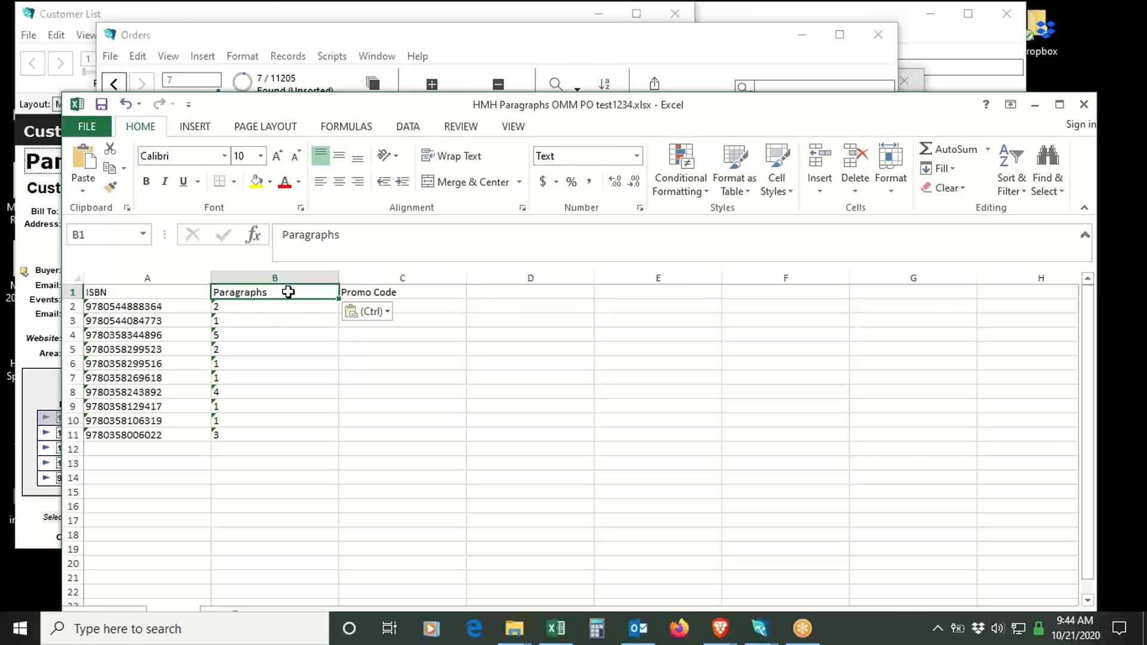
pyautogui.click(269, 336)
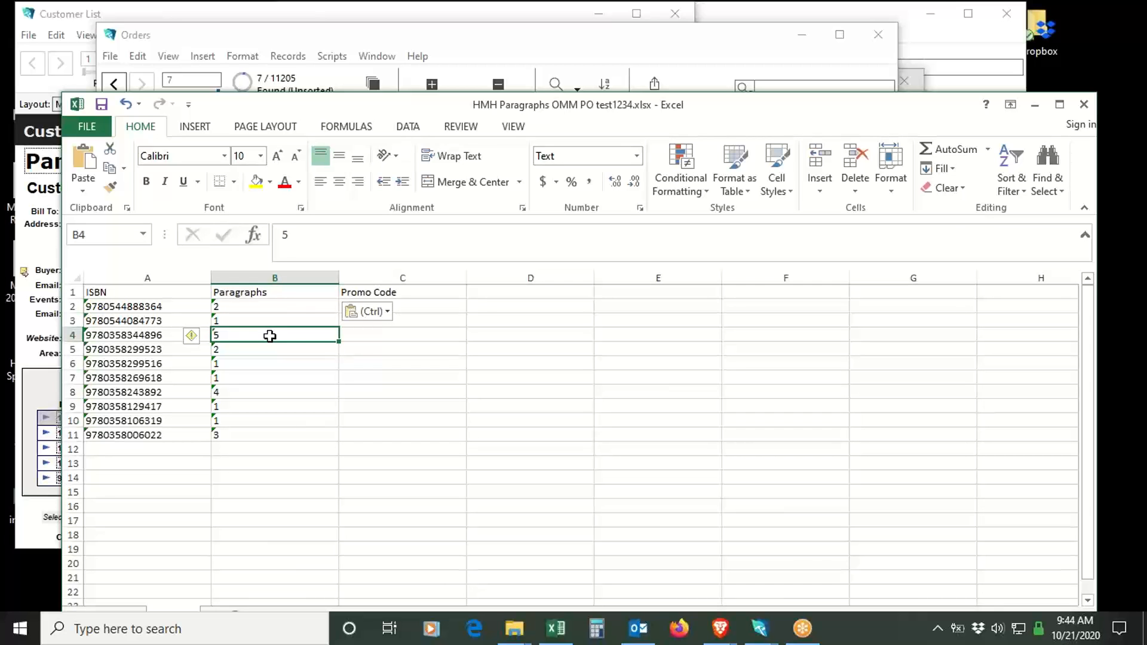
pyautogui.click(102, 106)
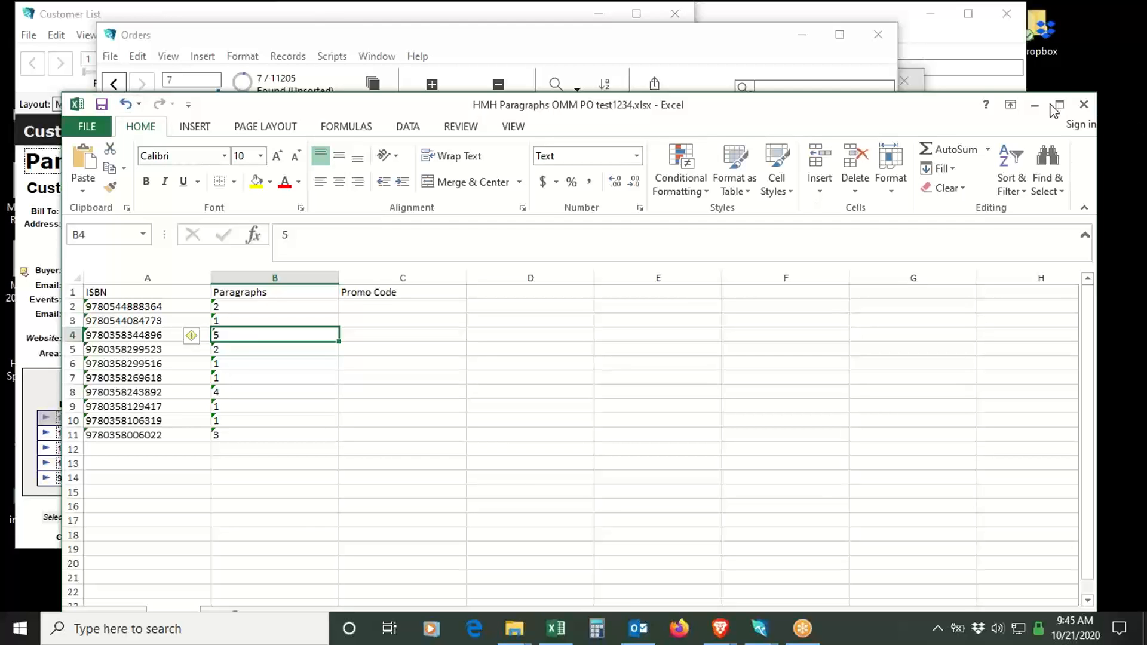
pyautogui.click(1083, 104)
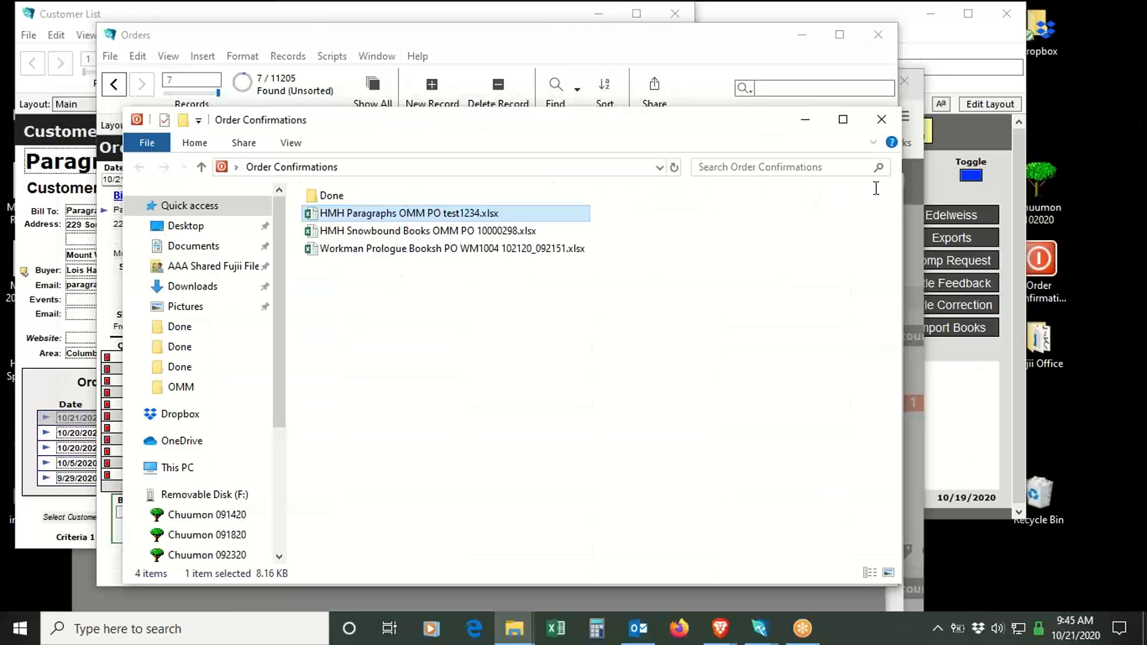
# - Return to Edelweiss order management in Brave, dismiss the error, and import the corrected HMH Paragraphs OMM PO test1234.xlsx as "Test order"
pyautogui.click(720, 631)
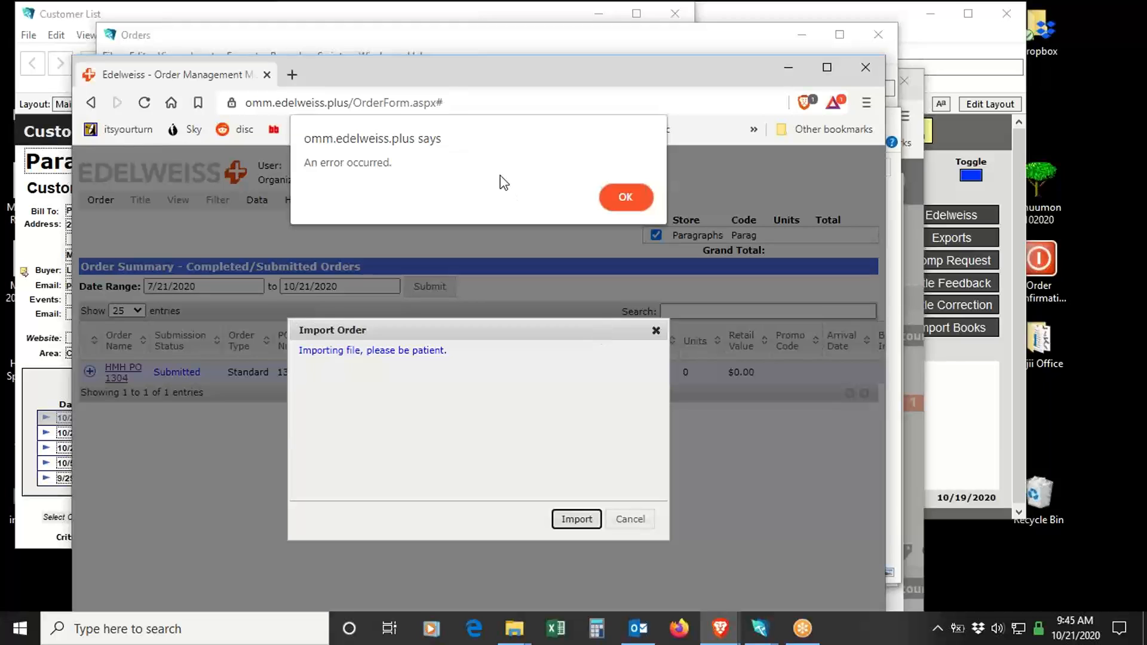
pyautogui.click(629, 196)
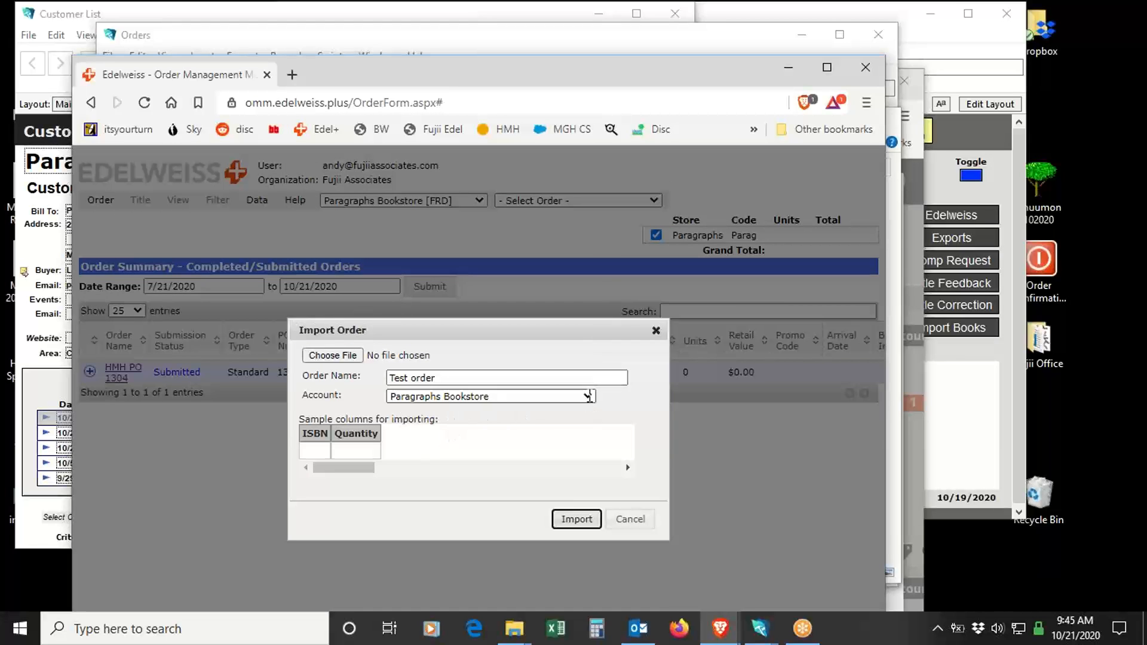
pyautogui.click(335, 357)
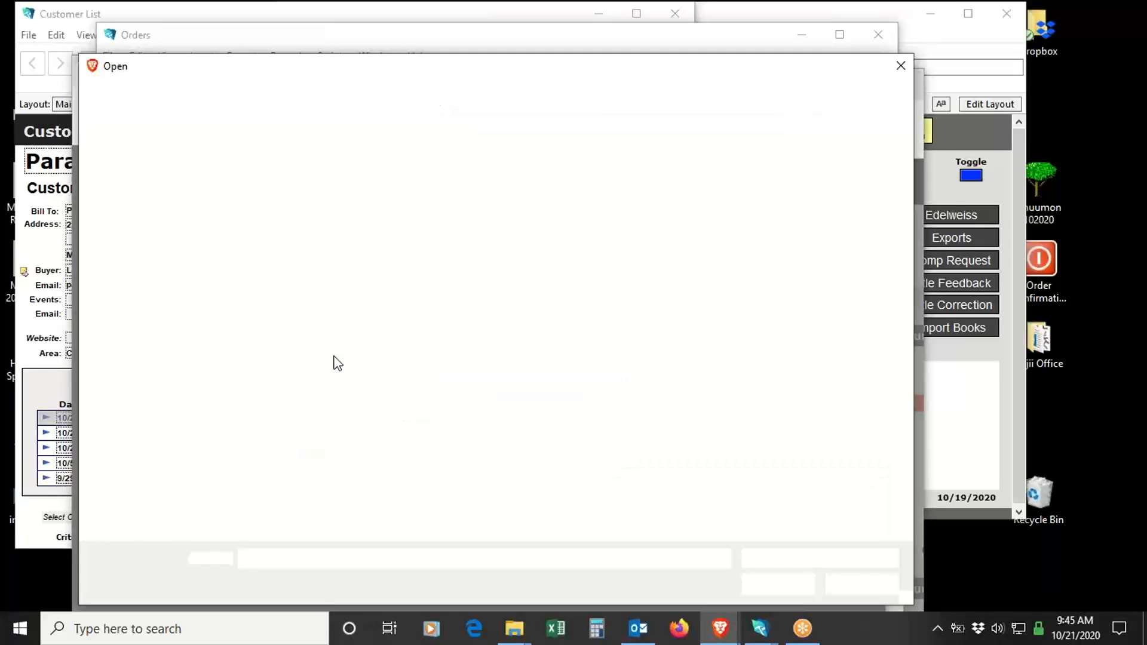
pyautogui.click(335, 187)
pyautogui.click(771, 583)
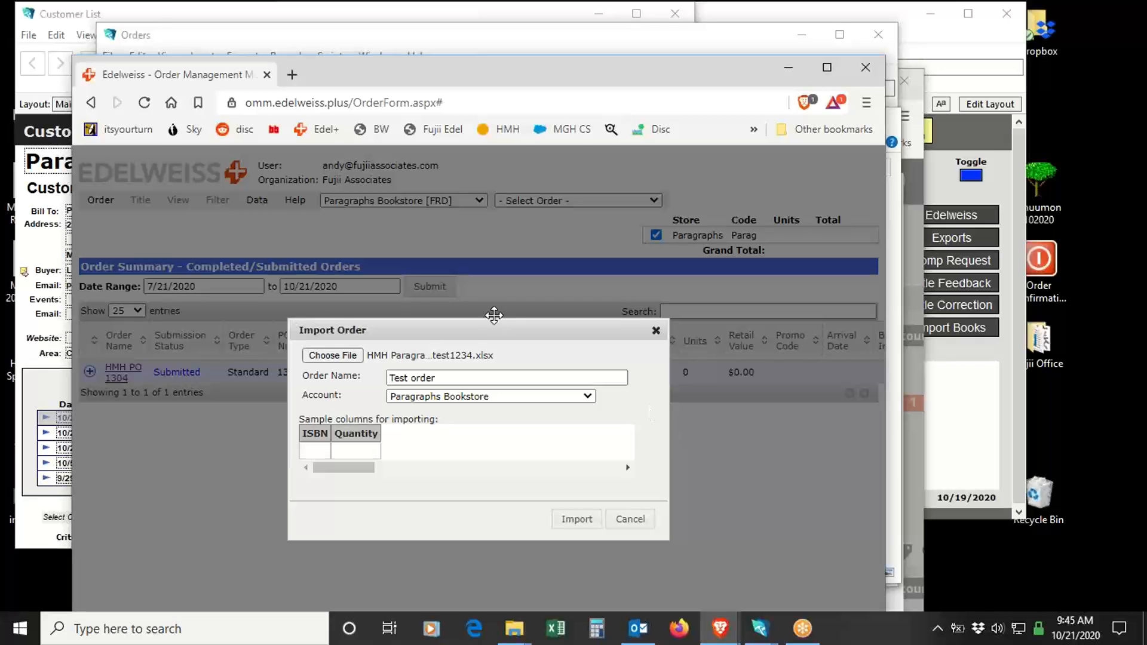
pyautogui.click(587, 523)
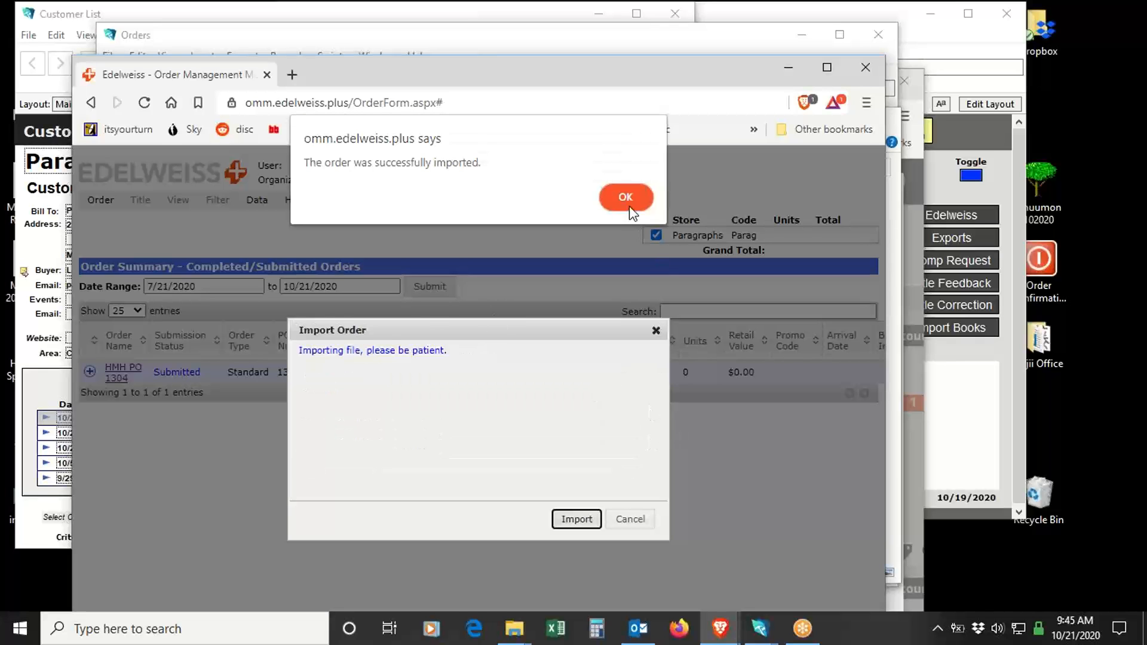
pyautogui.click(629, 202)
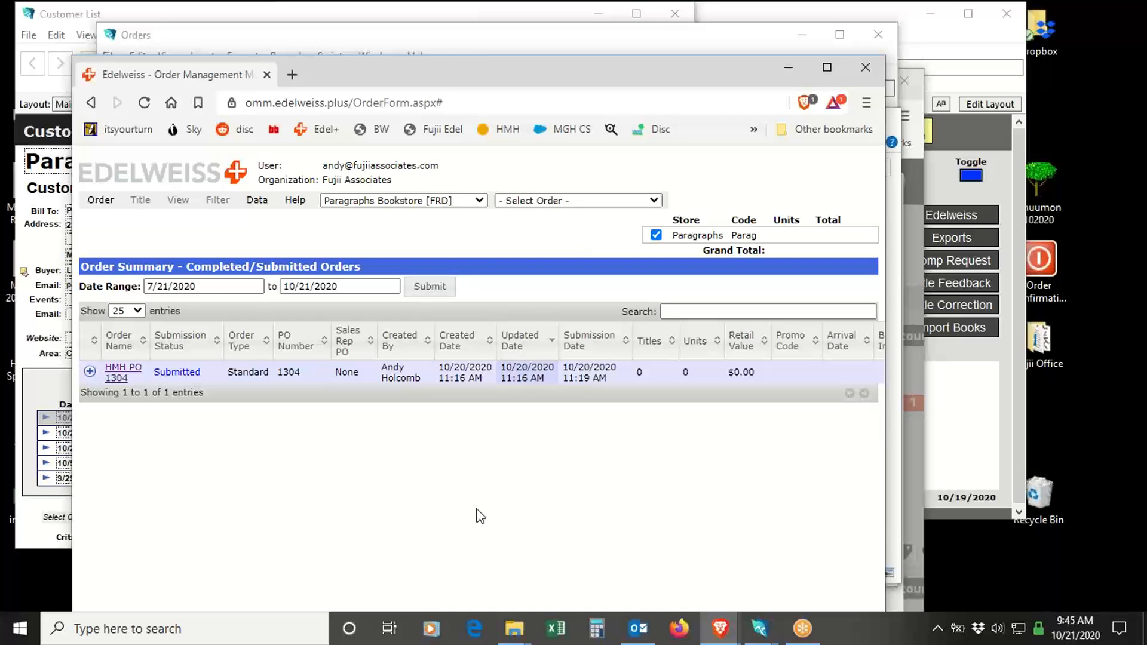
# - Reselect the Paragraphs Bookstore account, refresh the order data, and open the imported "Test order"
pyautogui.click(468, 203)
pyautogui.scroll(-3, 430, 413)
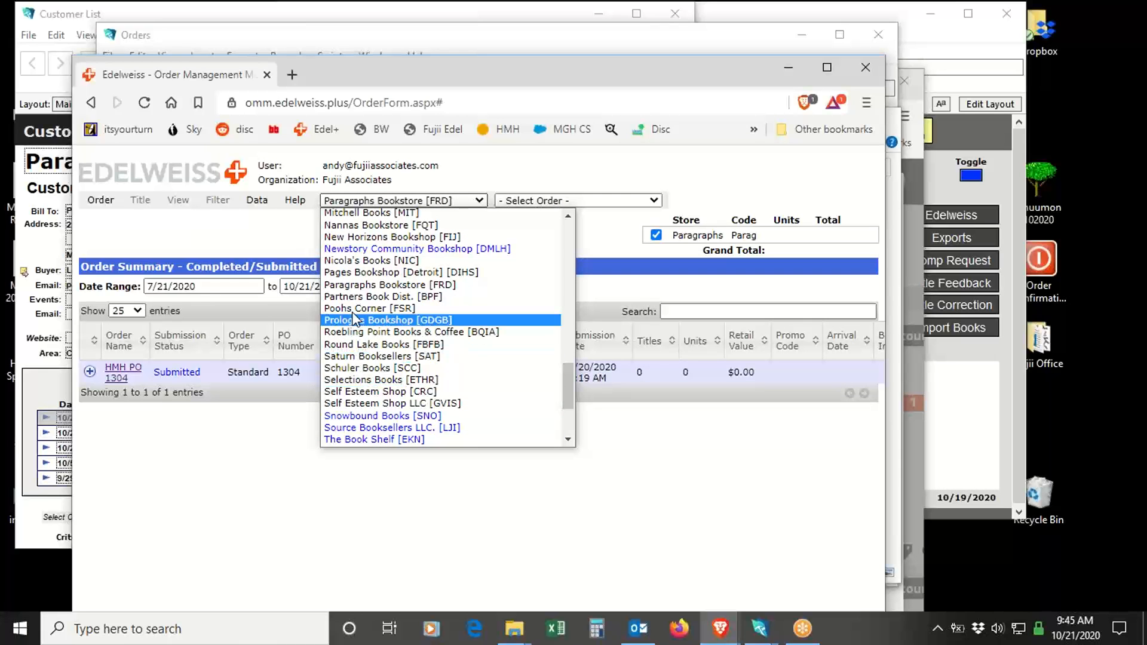
pyautogui.click(357, 285)
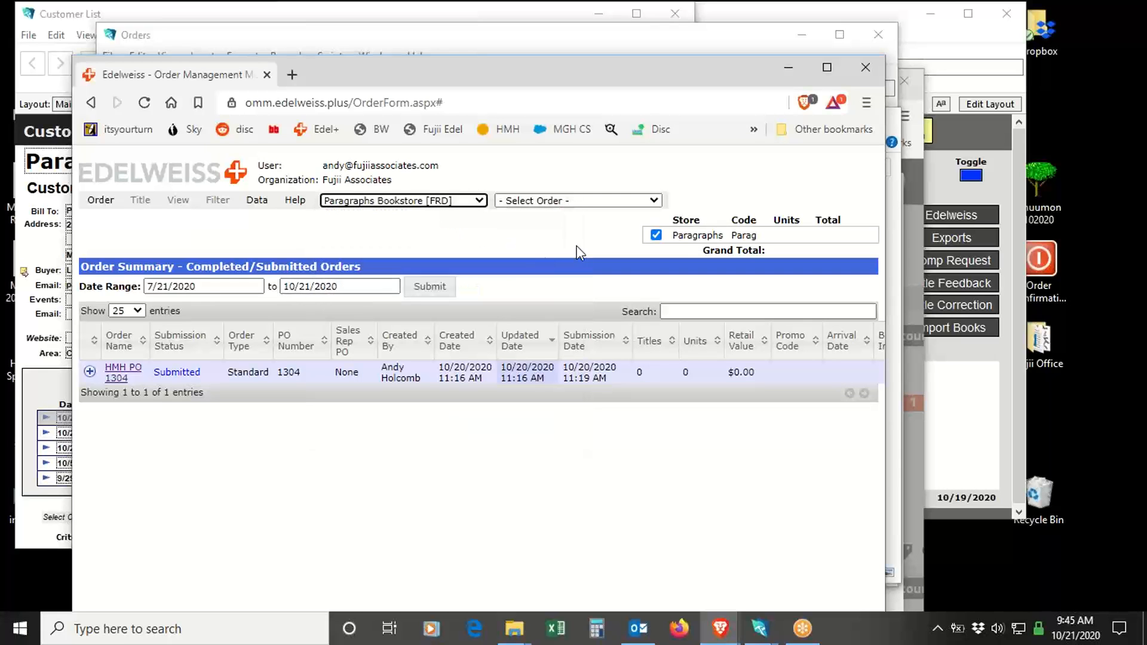
pyautogui.click(621, 201)
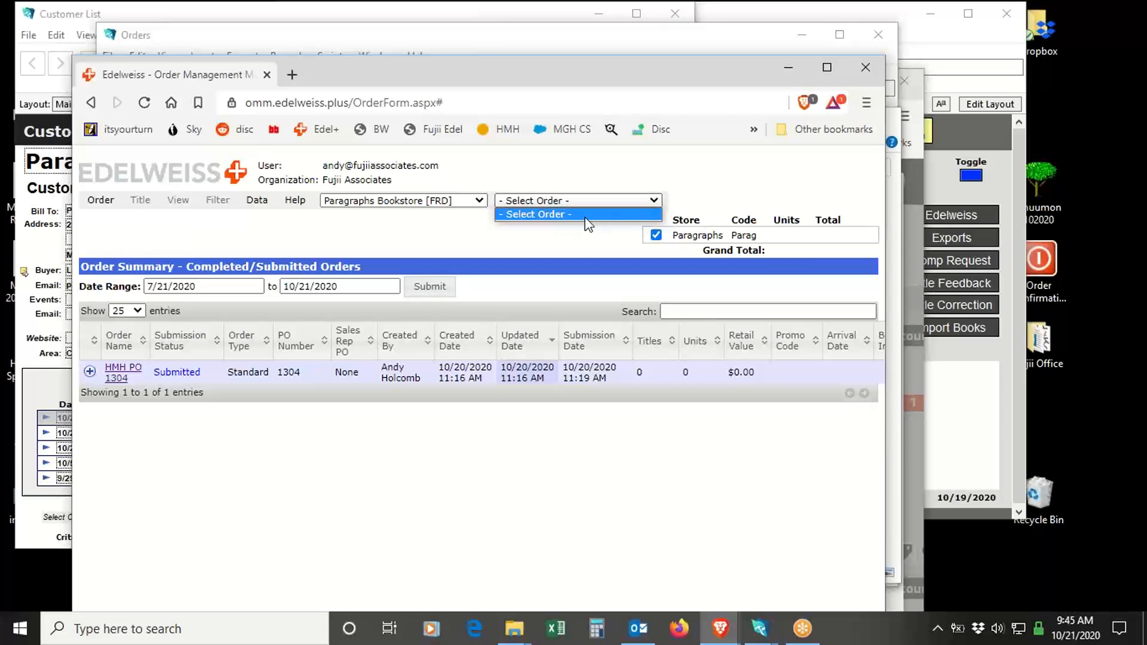
pyautogui.click(560, 235)
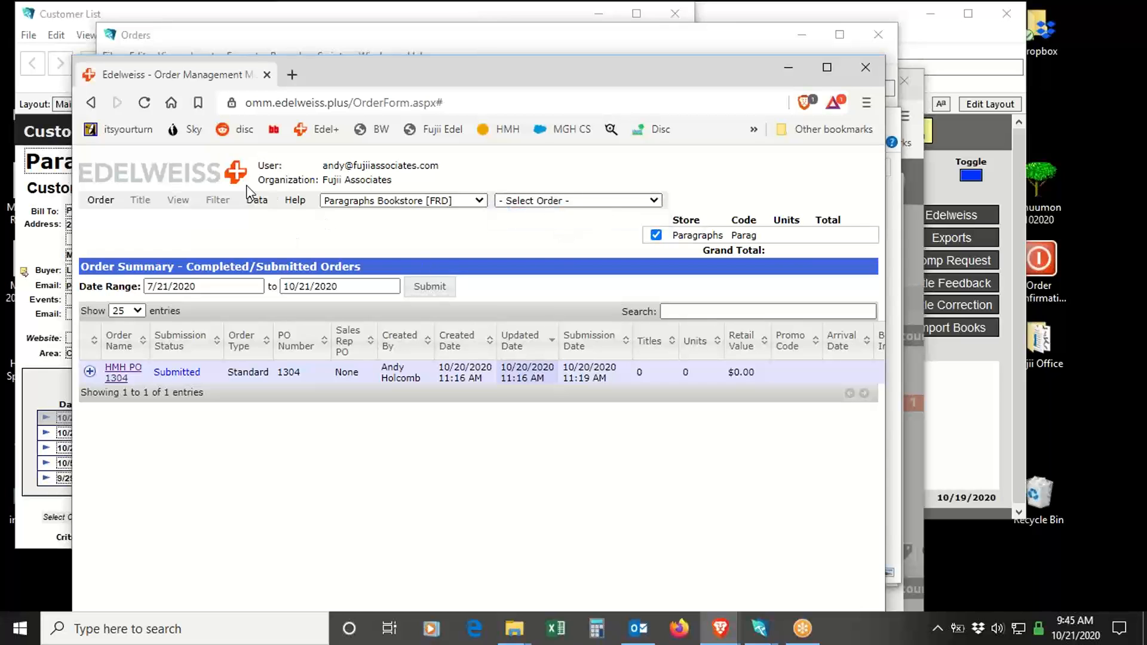
pyautogui.click(253, 199)
pyautogui.click(263, 220)
pyautogui.click(620, 201)
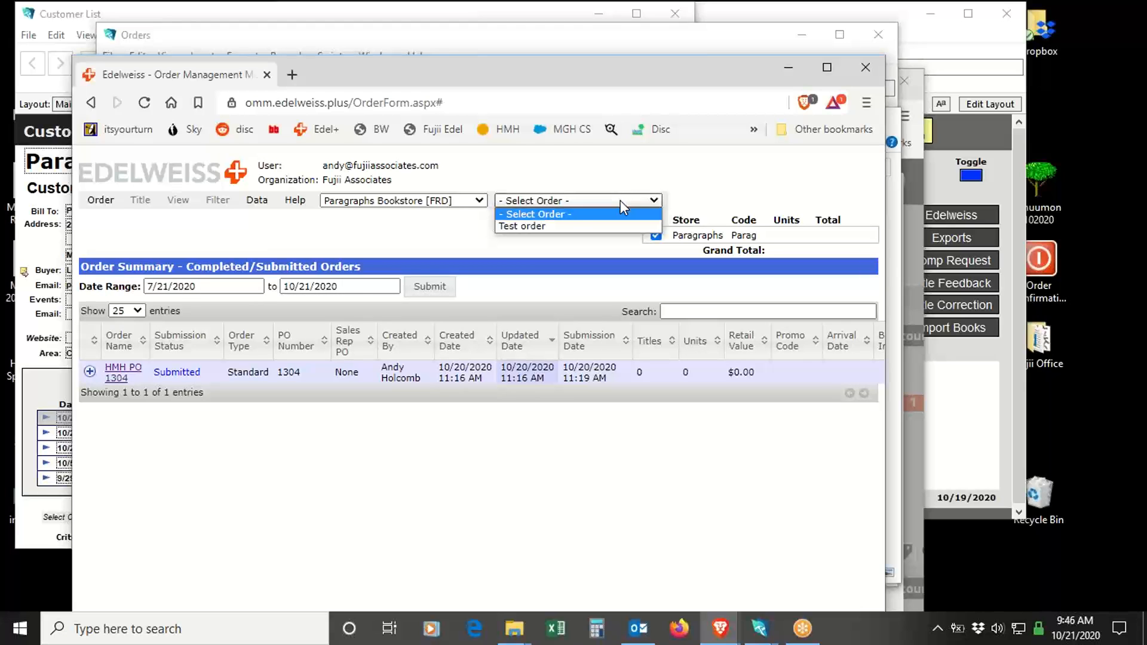
pyautogui.click(540, 227)
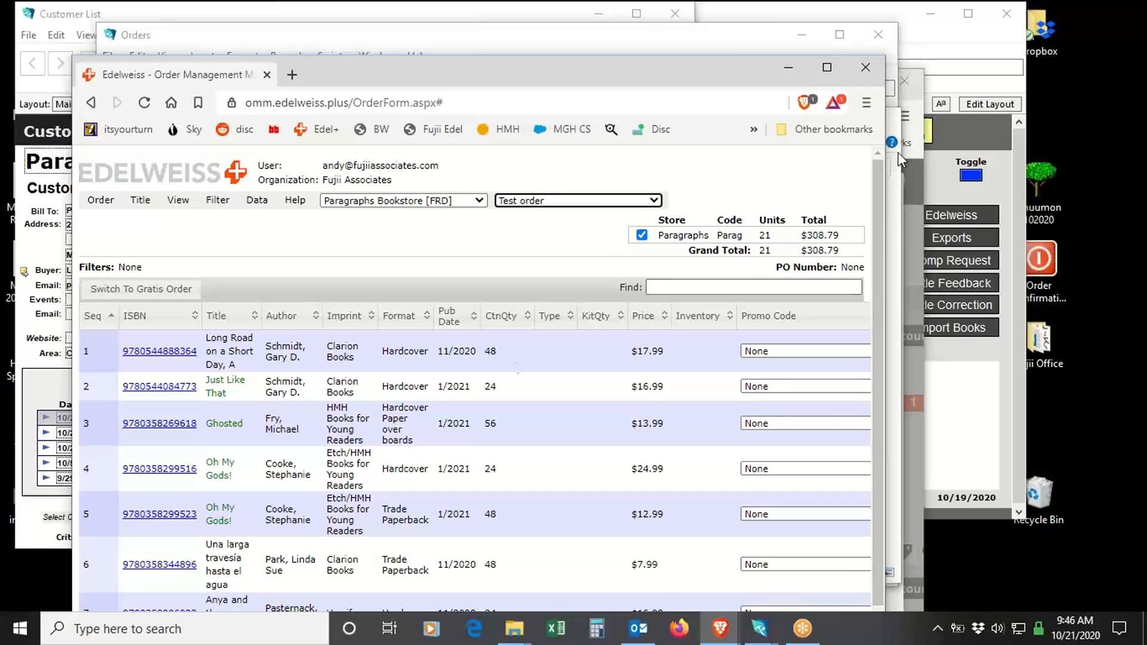
# - Compare the imported order with the Houghton Mifflin order form, minimise the Orders window, and return to the Edelweiss order
pyautogui.click(467, 31)
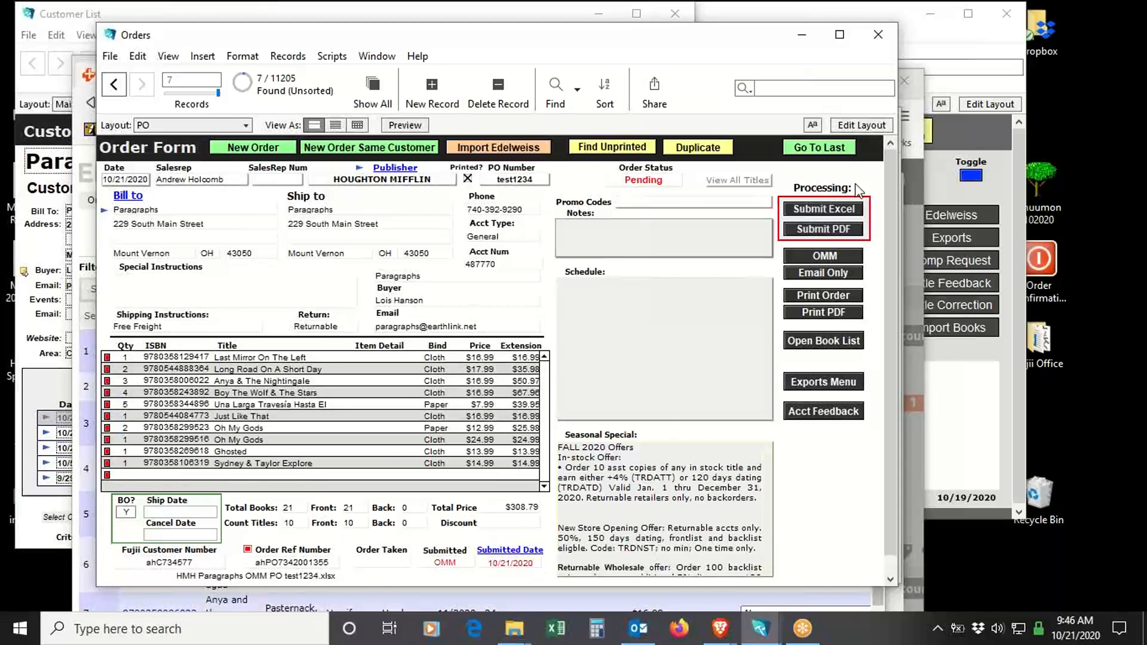
pyautogui.click(801, 34)
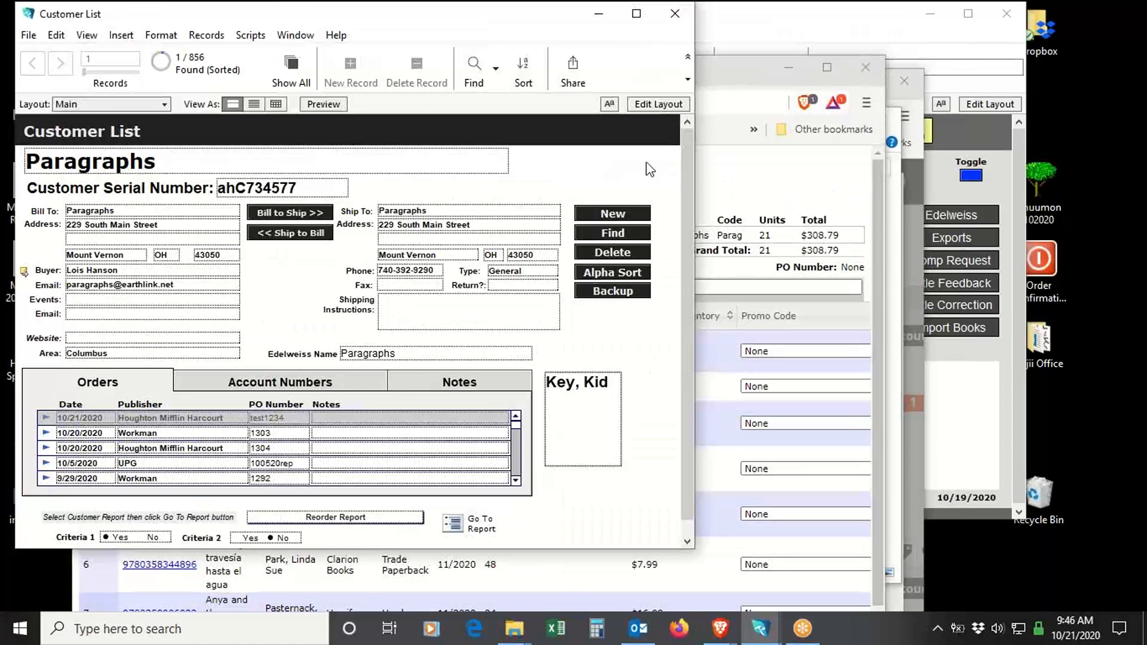
pyautogui.click(732, 86)
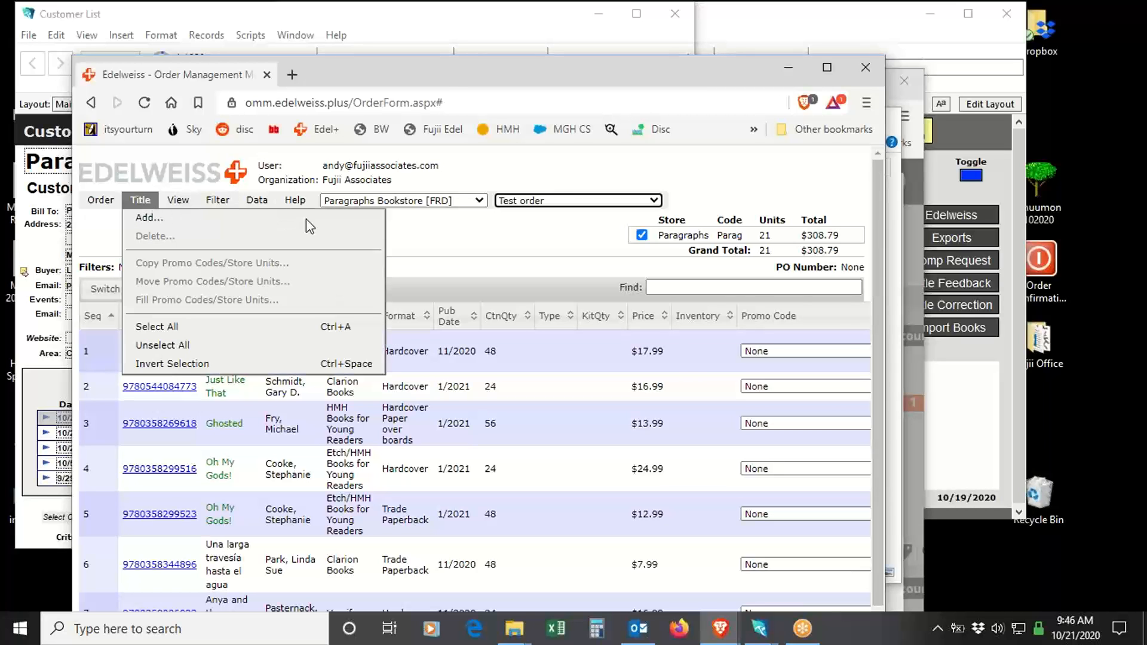
pyautogui.click(434, 225)
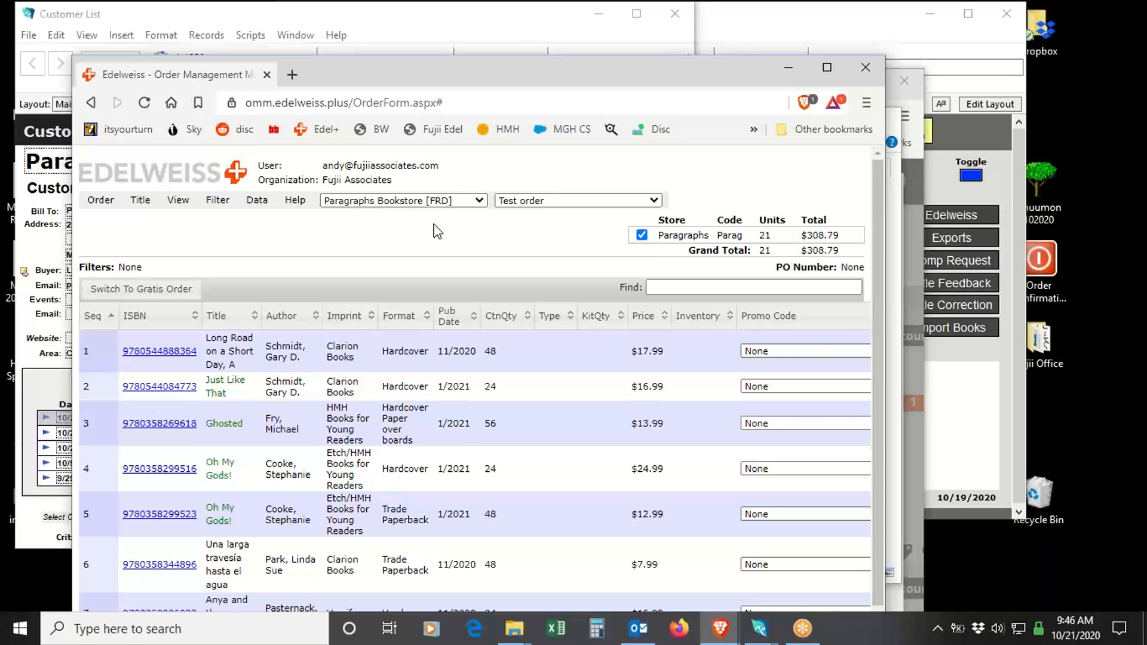
# - Switch to the other Edelweiss window, review the export preview of HMH PO 1304, and close that window
pyautogui.moveTo(625, 67); pyautogui.dragTo(639, 170)
pyautogui.click(734, 92)
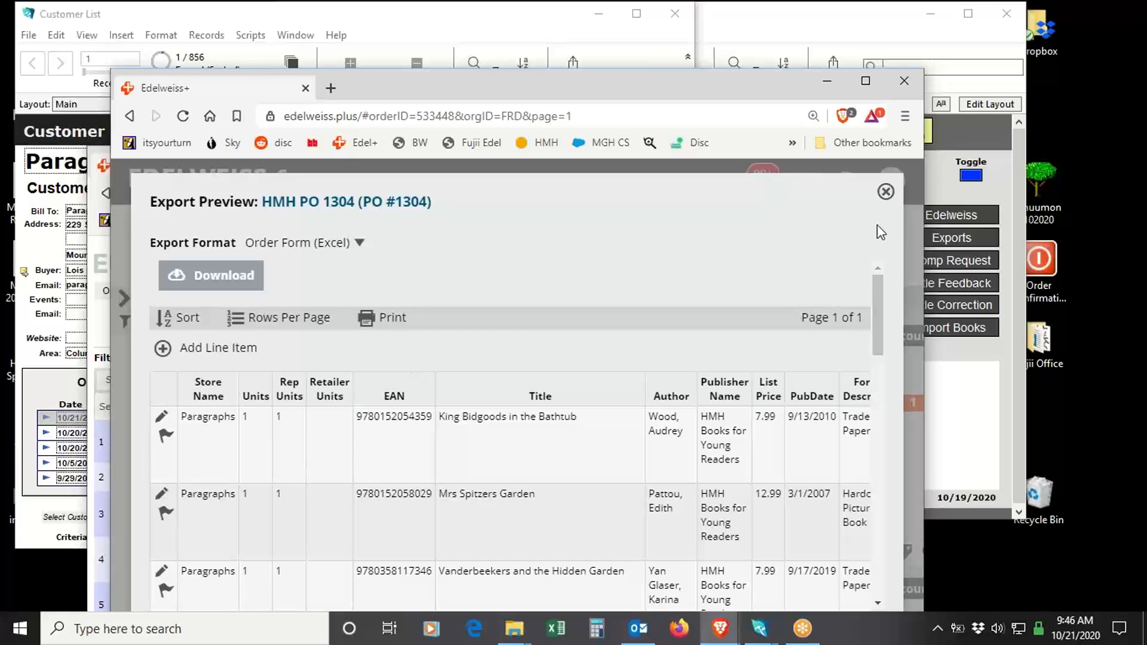
pyautogui.click(885, 192)
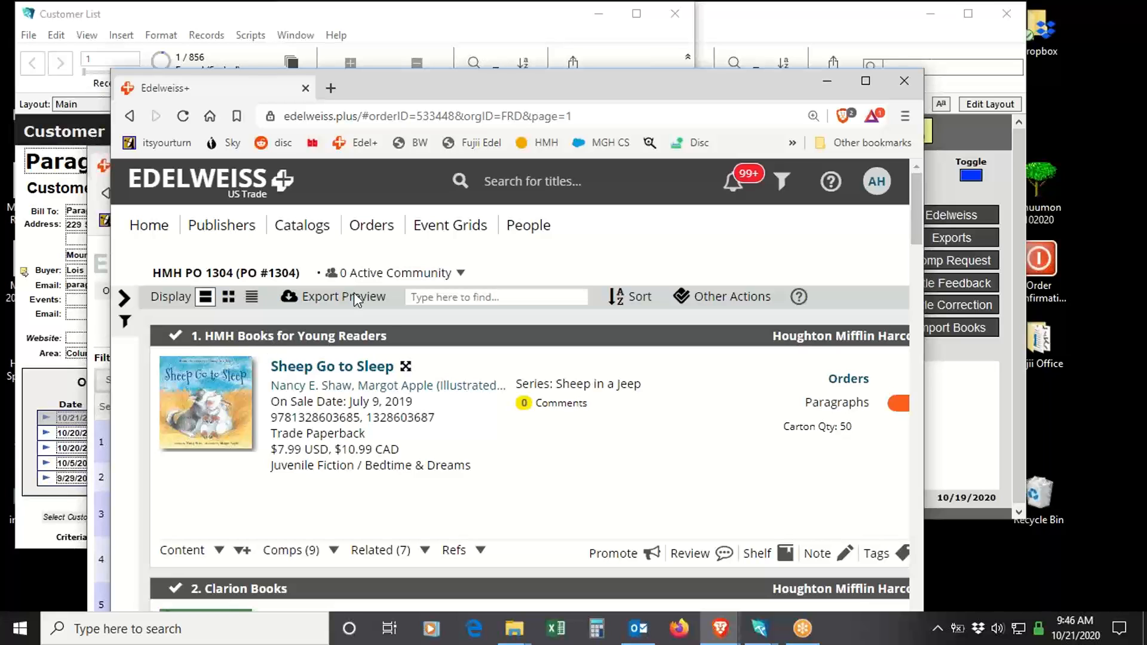
pyautogui.click(354, 297)
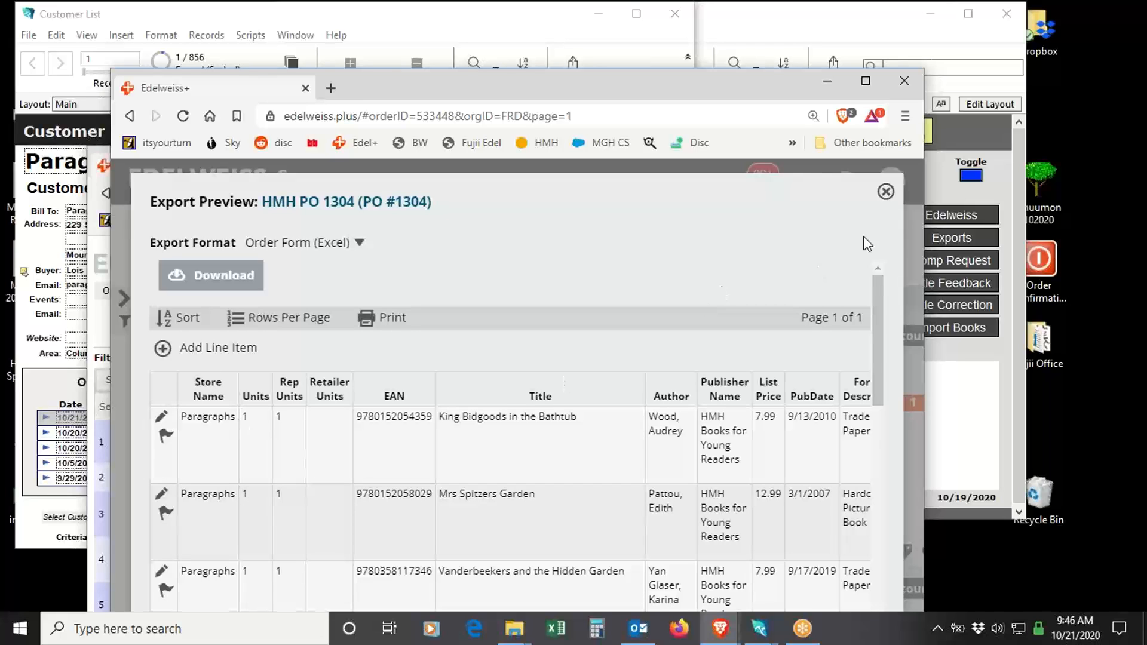
pyautogui.click(885, 192)
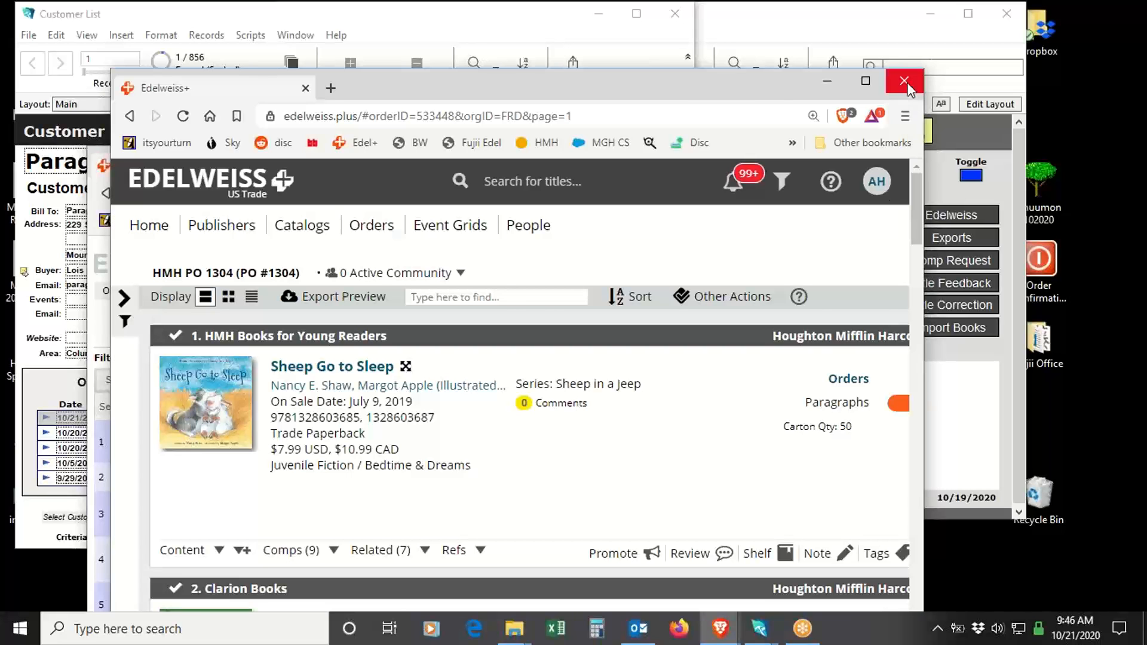
pyautogui.click(905, 83)
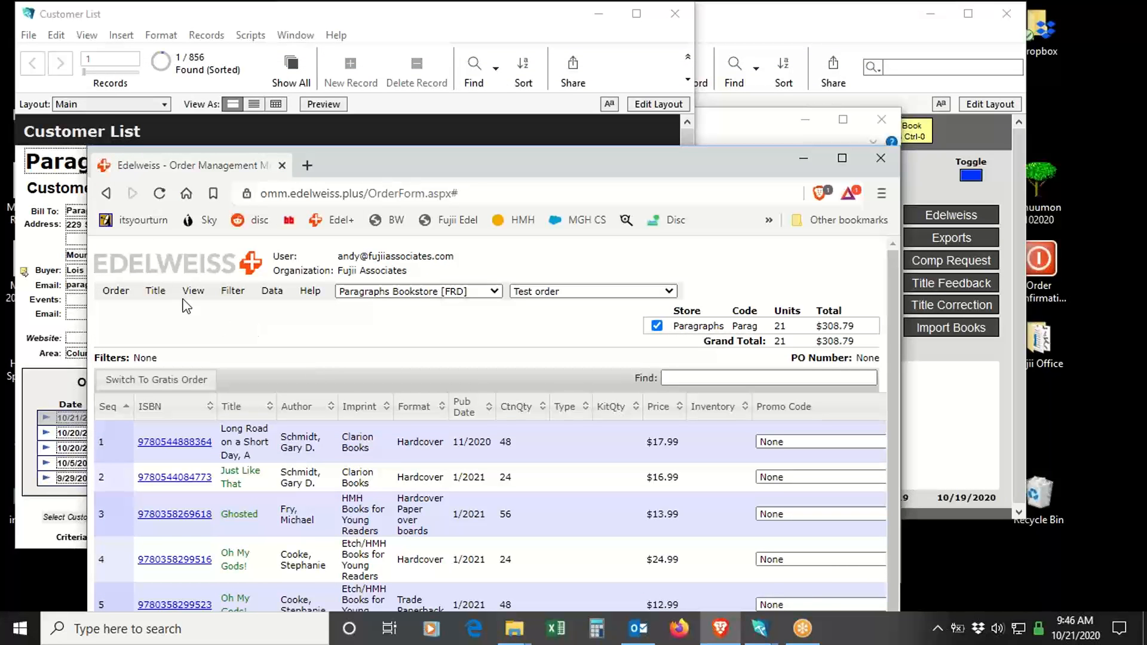
# - Select all titles in "Test order" and delete them from the order
pyautogui.click(165, 295)
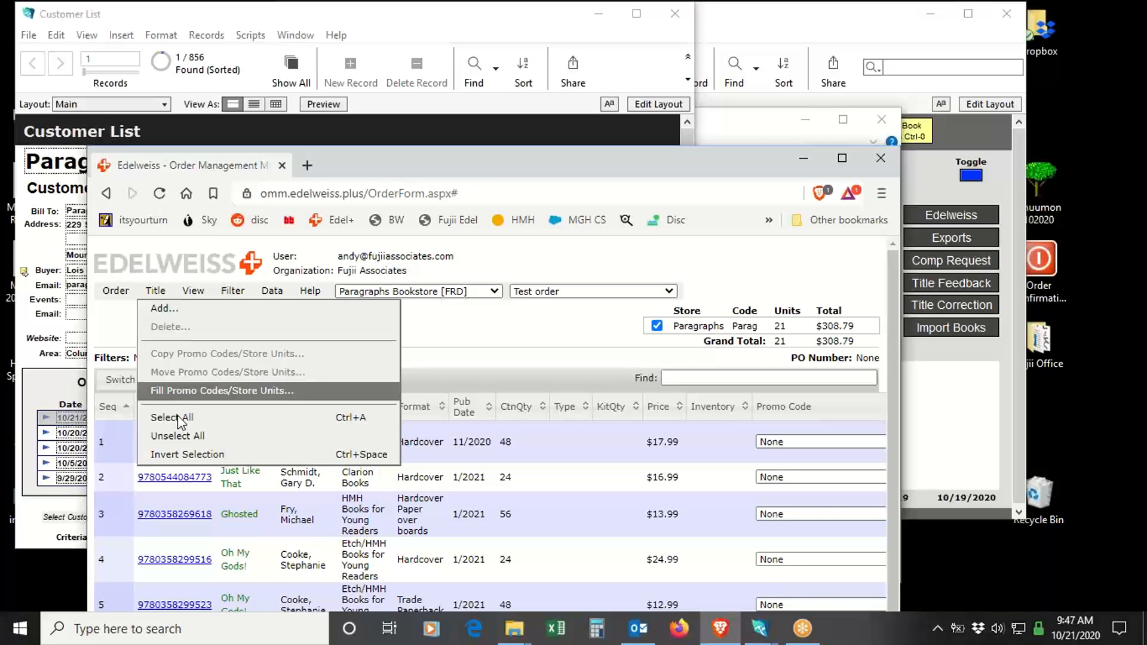
pyautogui.click(178, 418)
pyautogui.click(156, 291)
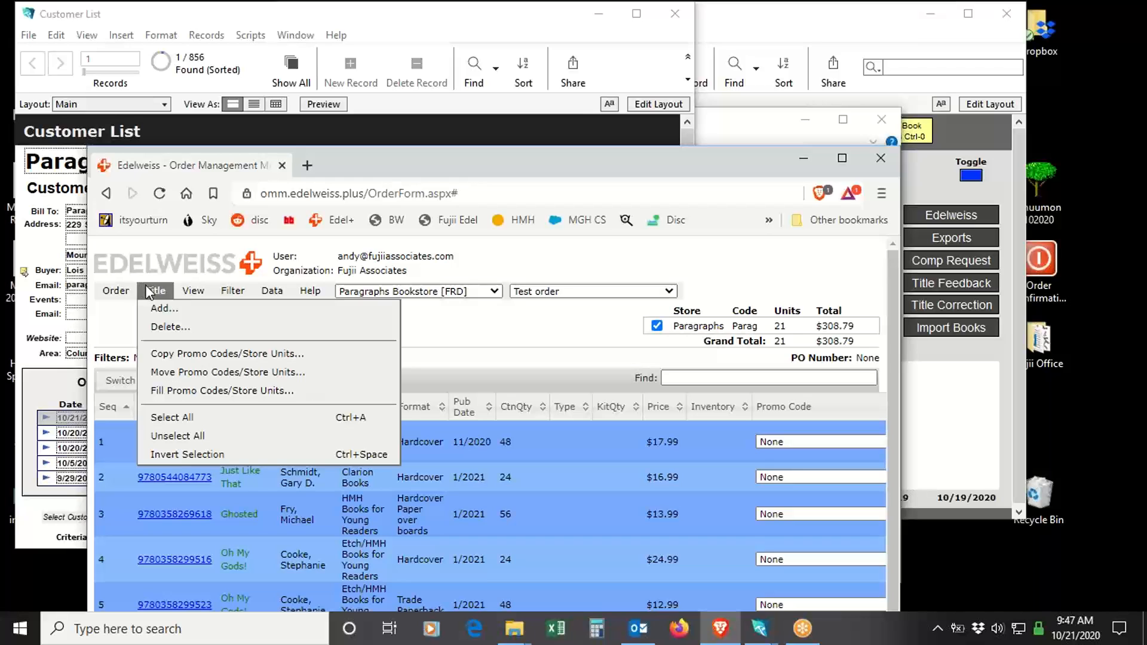
pyautogui.click(170, 327)
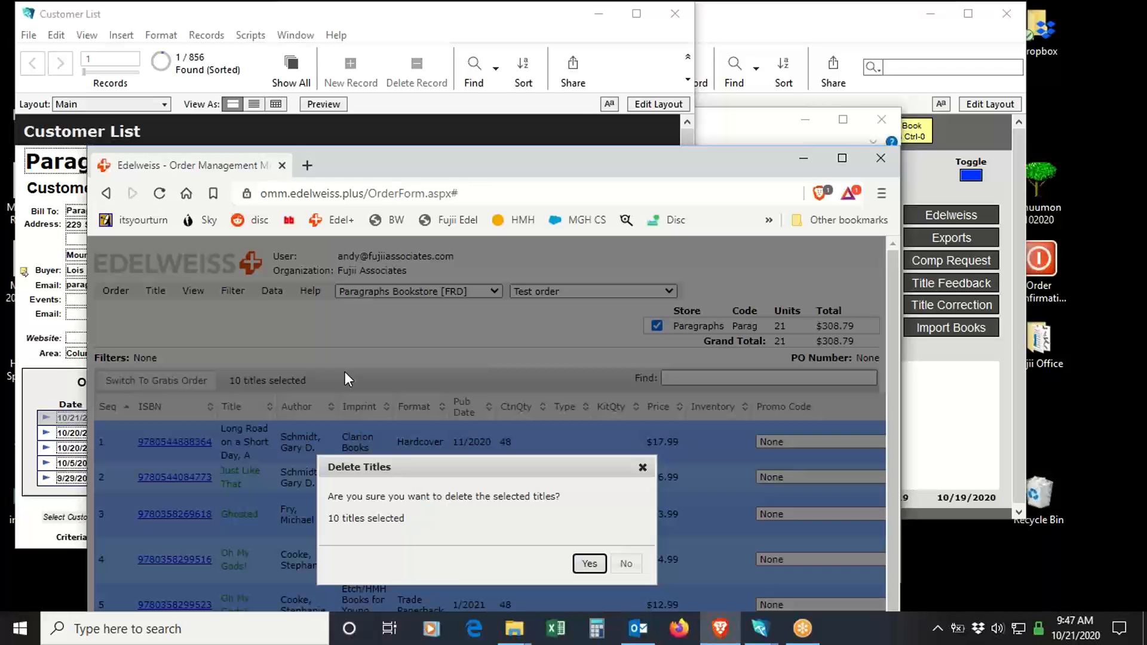
pyautogui.click(591, 565)
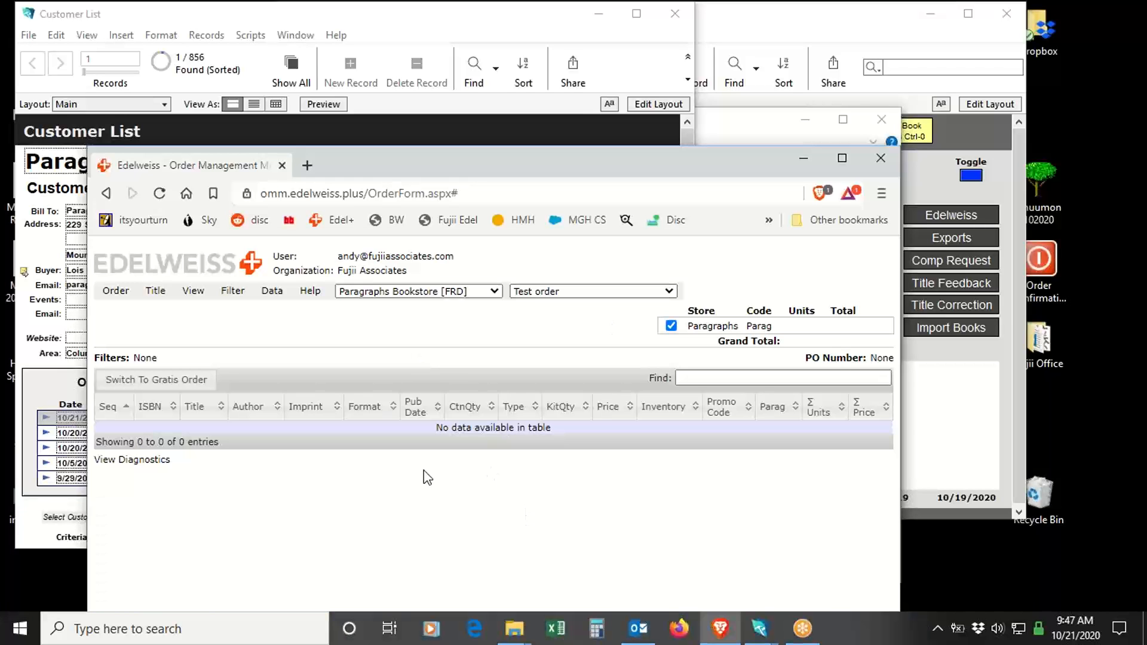